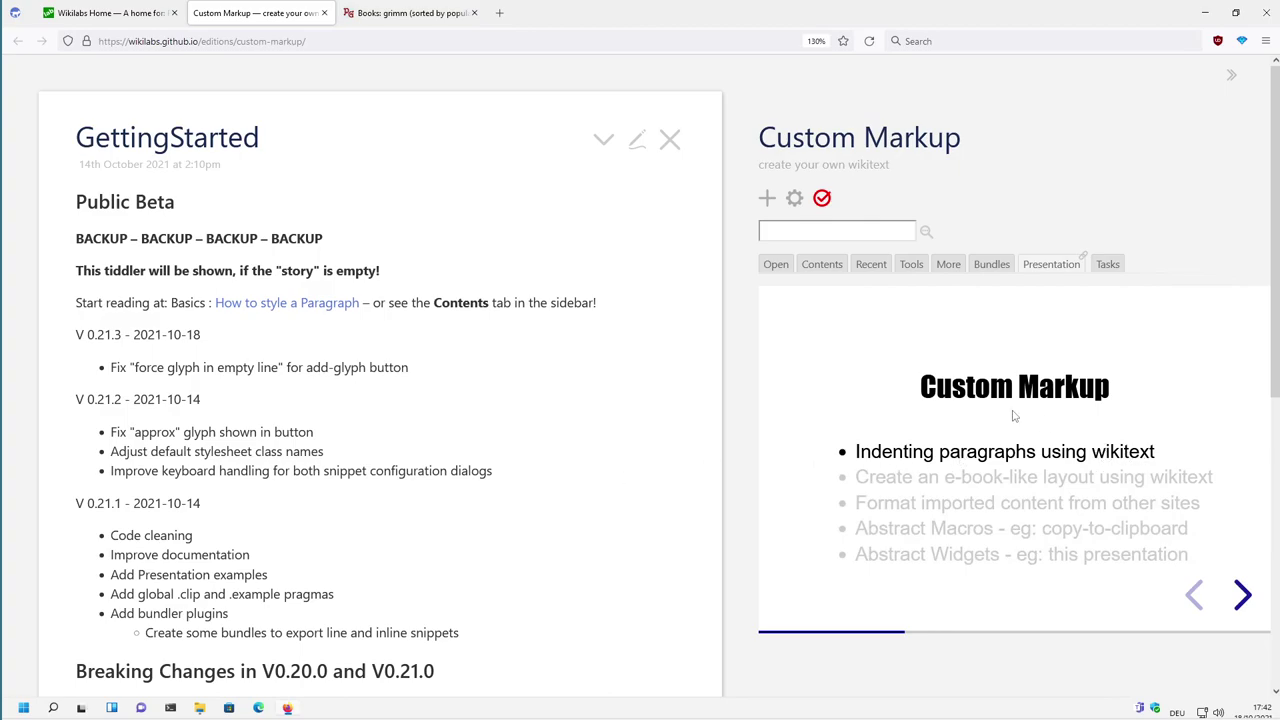
Open Grimm's Fairy Tales from the search results and read it online as HTML
{"action": "left_click", "coordinate": [427, 15]}
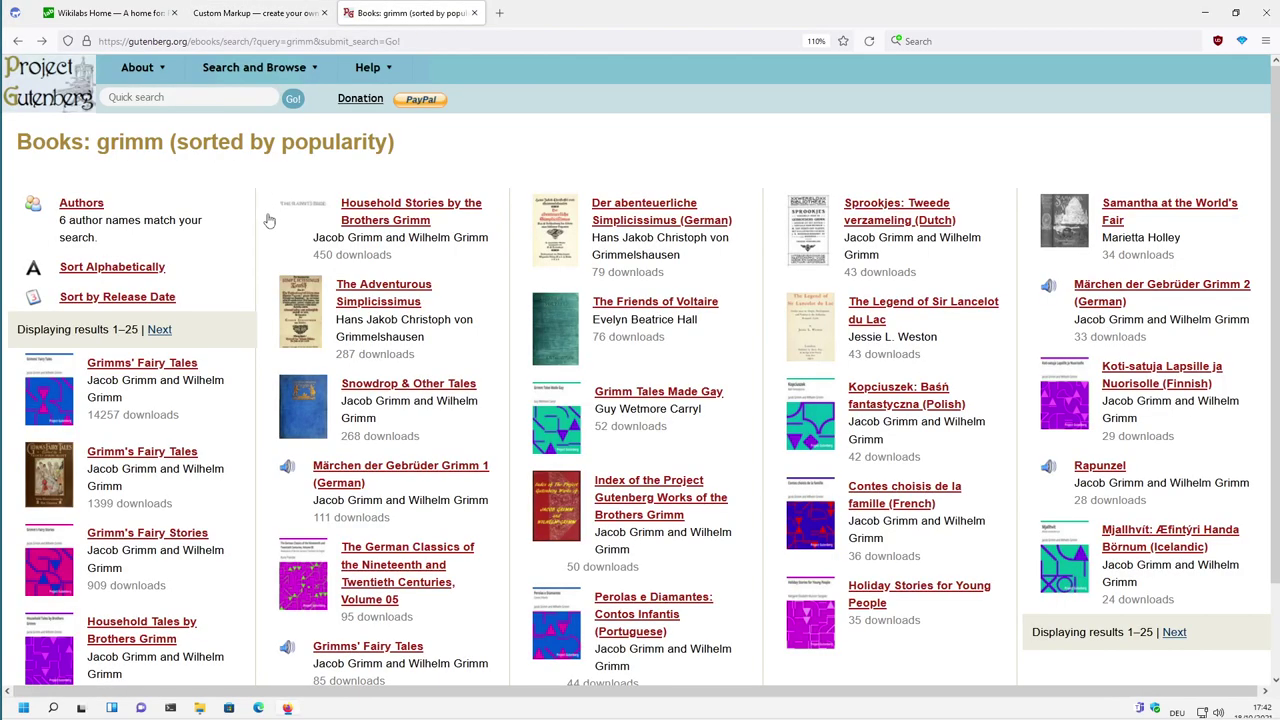
{"action": "left_click", "coordinate": [177, 455]}
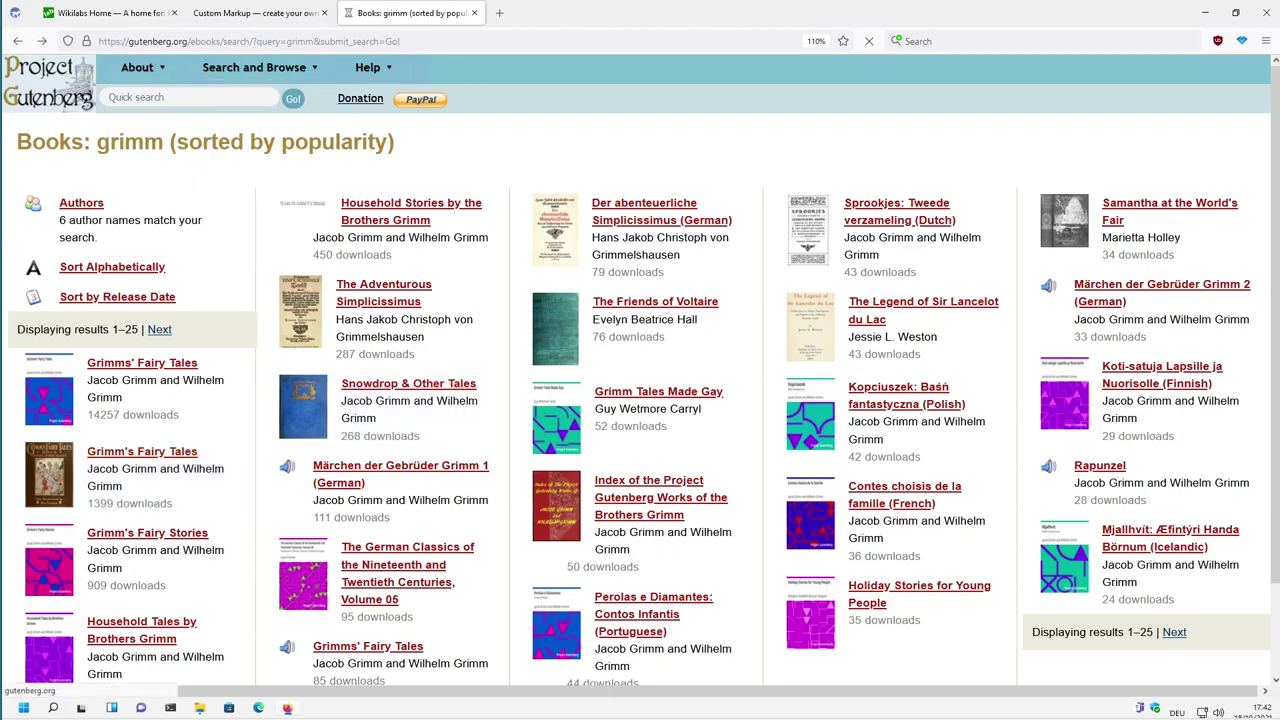
{"action": "left_click", "coordinate": [172, 458]}
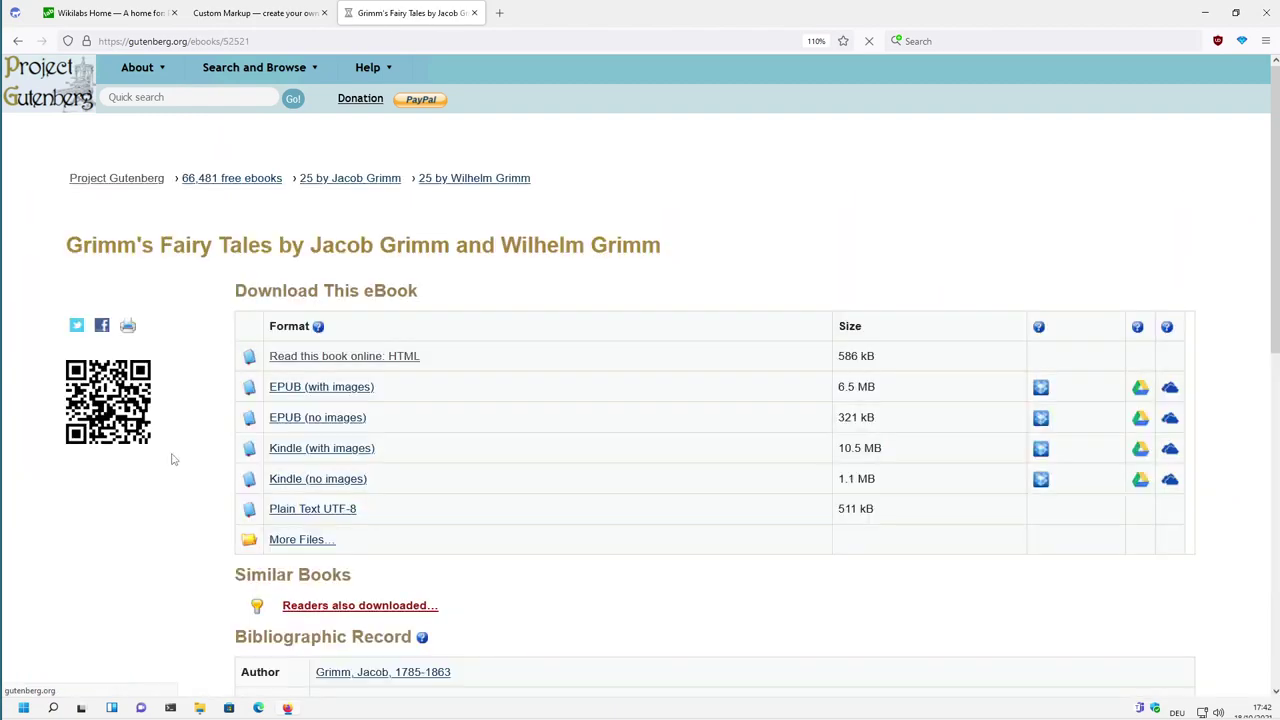
{"action": "left_click", "coordinate": [358, 357]}
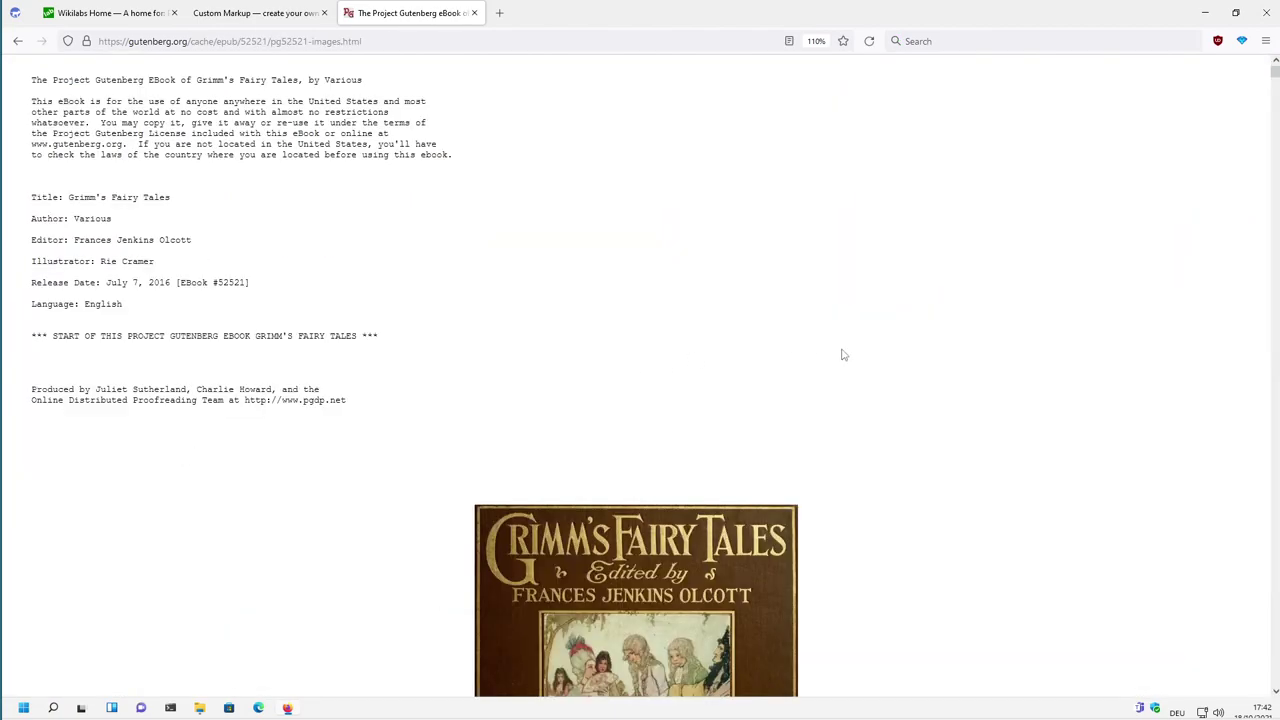
Select the book text from the title through the Frog-King's 'and cried:'
{"action": "scroll", "coordinate": [870, 355], "scroll_direction": "down", "scroll_amount": 5}
{"action": "scroll", "coordinate": [884, 357], "scroll_direction": "down", "scroll_amount": 5}
{"action": "scroll", "coordinate": [884, 357], "scroll_direction": "down", "scroll_amount": 5}
{"action": "scroll", "coordinate": [884, 357], "scroll_direction": "down", "scroll_amount": 5}
{"action": "scroll", "coordinate": [884, 357], "scroll_direction": "down", "scroll_amount": 5}
{"action": "scroll", "coordinate": [884, 357], "scroll_direction": "down", "scroll_amount": 5}
{"action": "scroll", "coordinate": [890, 360], "scroll_direction": "down", "scroll_amount": 5}
{"action": "scroll", "coordinate": [894, 362], "scroll_direction": "down", "scroll_amount": 5}
{"action": "scroll", "coordinate": [897, 364], "scroll_direction": "down", "scroll_amount": 3}
{"action": "scroll", "coordinate": [898, 365], "scroll_direction": "down", "scroll_amount": 5}
{"action": "scroll", "coordinate": [896, 364], "scroll_direction": "down", "scroll_amount": 3}
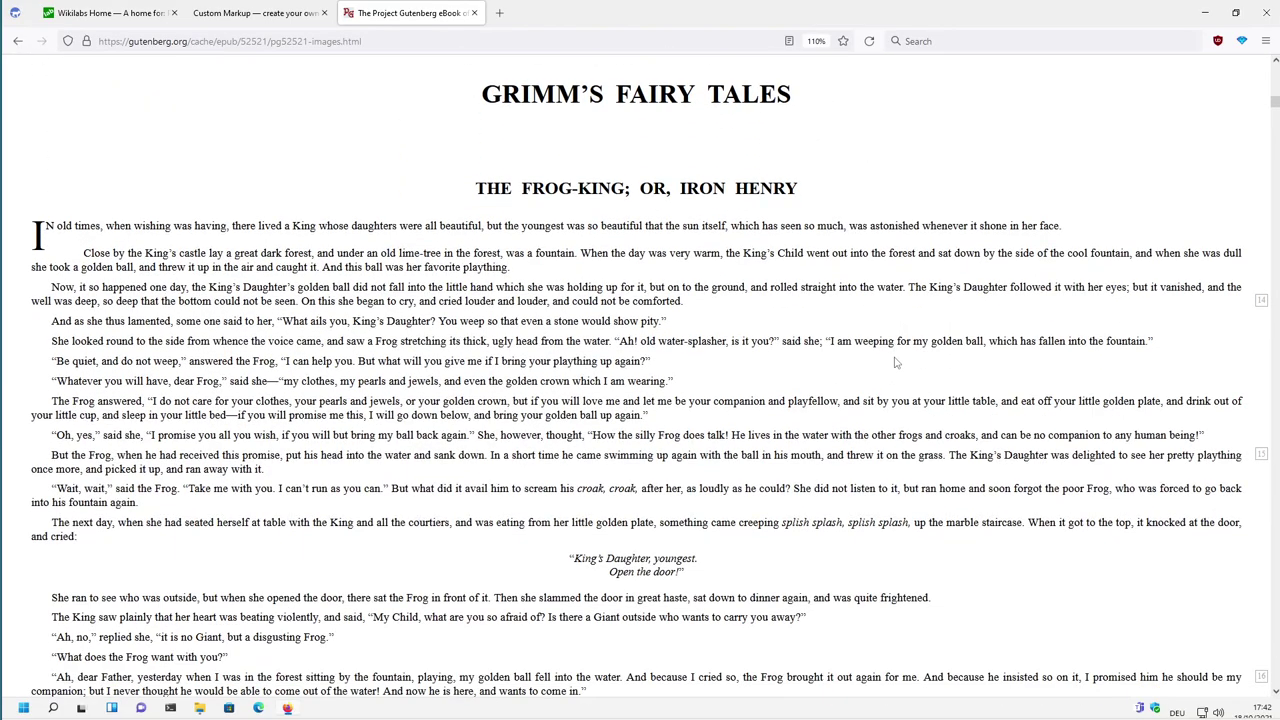
{"action": "left_click_drag", "start_coordinate": [103, 543], "coordinate": [378, 100]}
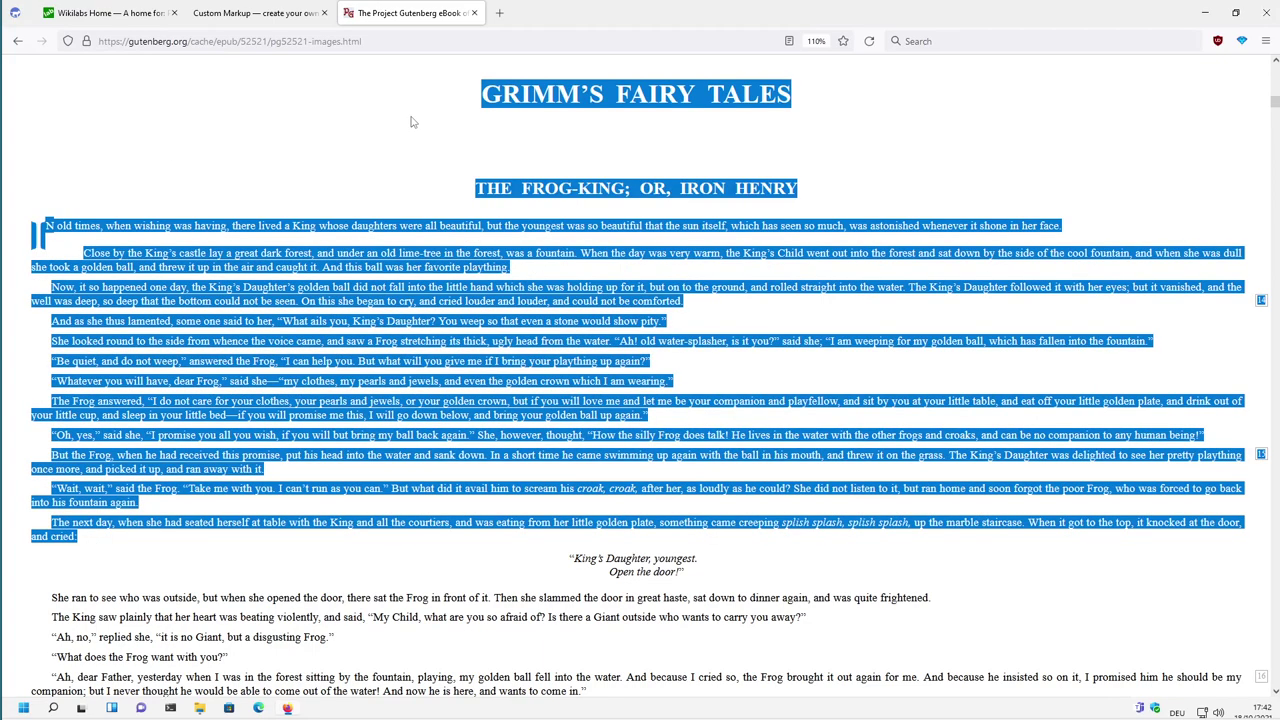
Create a new tiddler and insert the ».text-indent paragraph marker snippet
{"action": "left_click", "coordinate": [250, 10]}
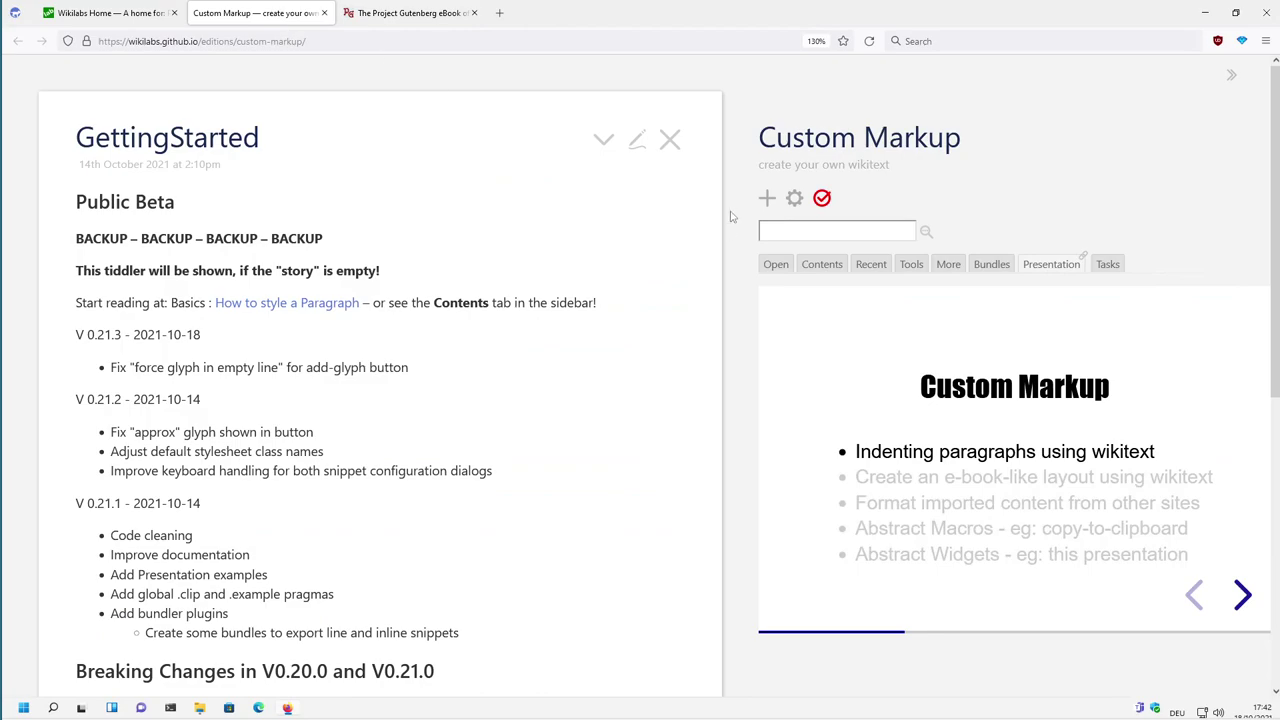
{"action": "left_click", "coordinate": [767, 198]}
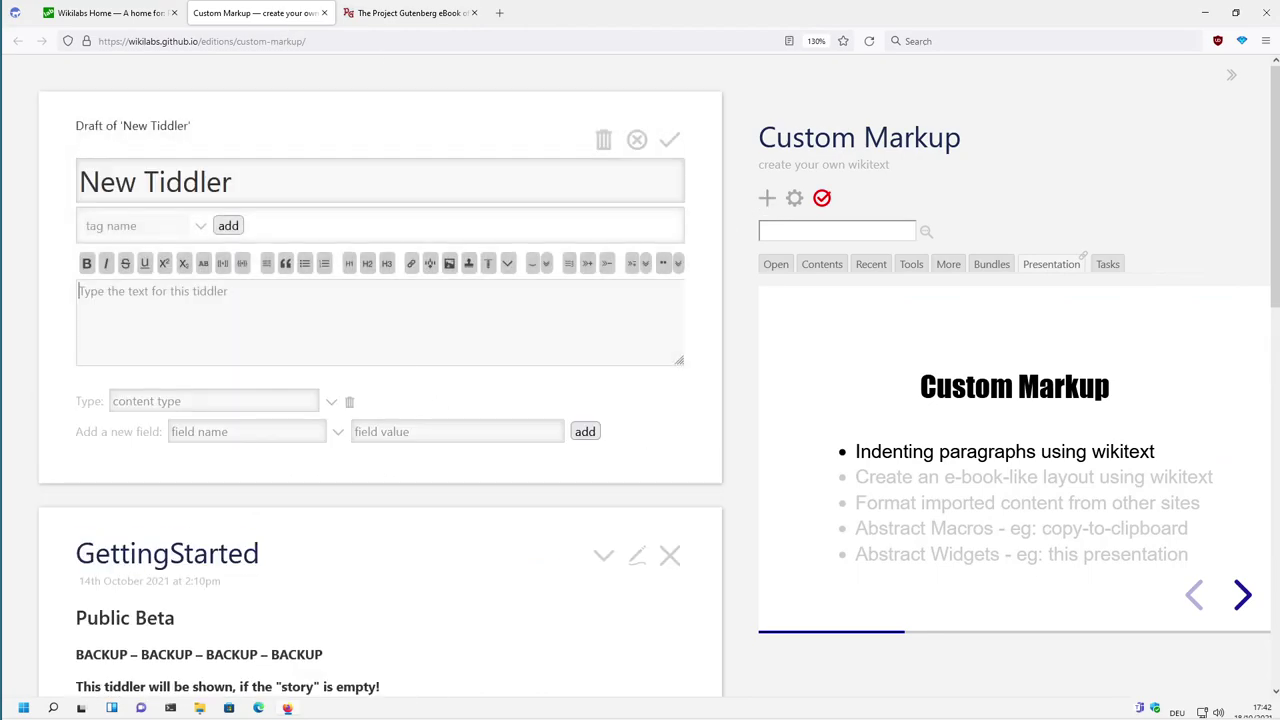
{"action": "type", "text": "».text-indent"}
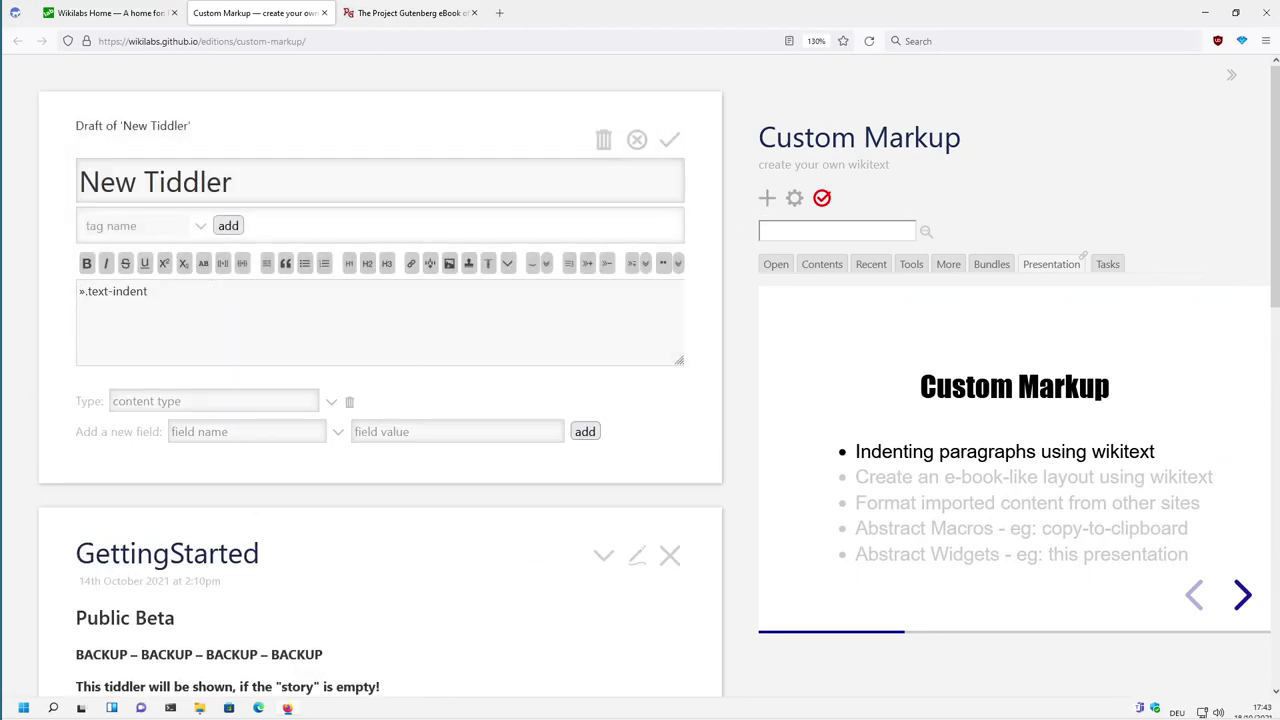
{"action": "key", "text": "ctrl+a"}
{"action": "key", "text": "Right"}
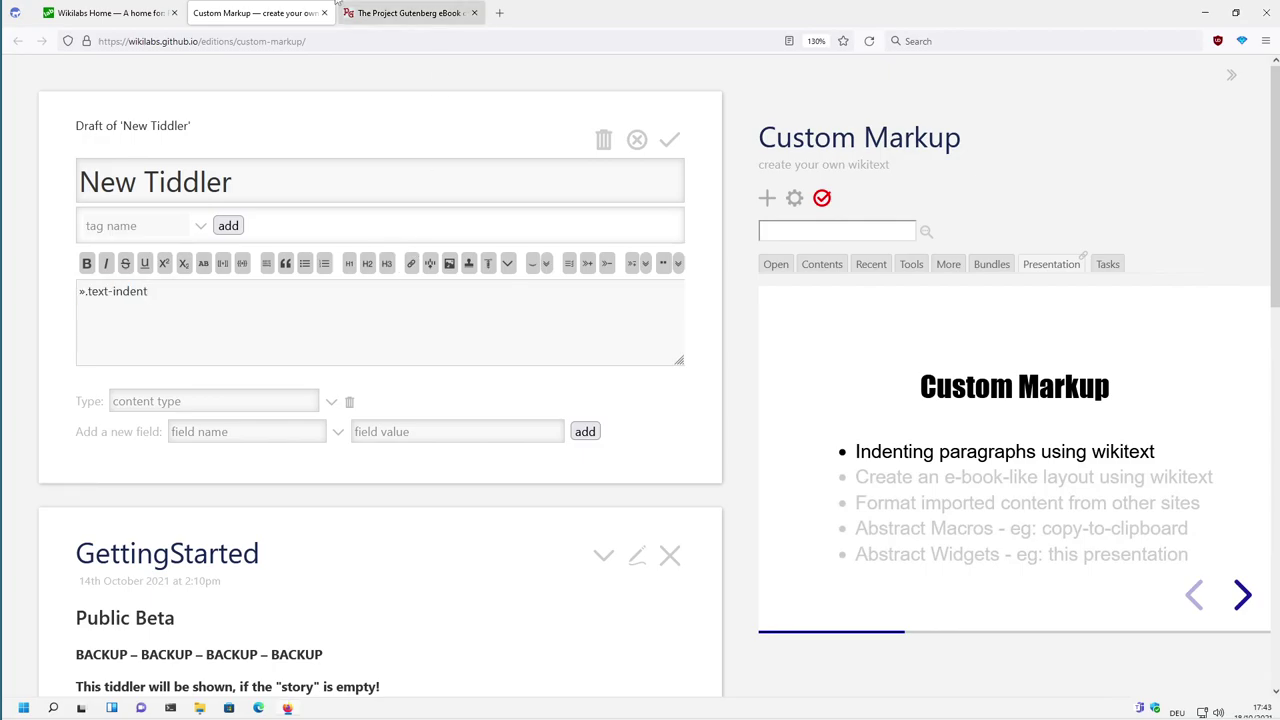
Replace the draft's contents with the copied Grimm's Fairy Tales text
{"action": "left_click", "coordinate": [367, 14]}
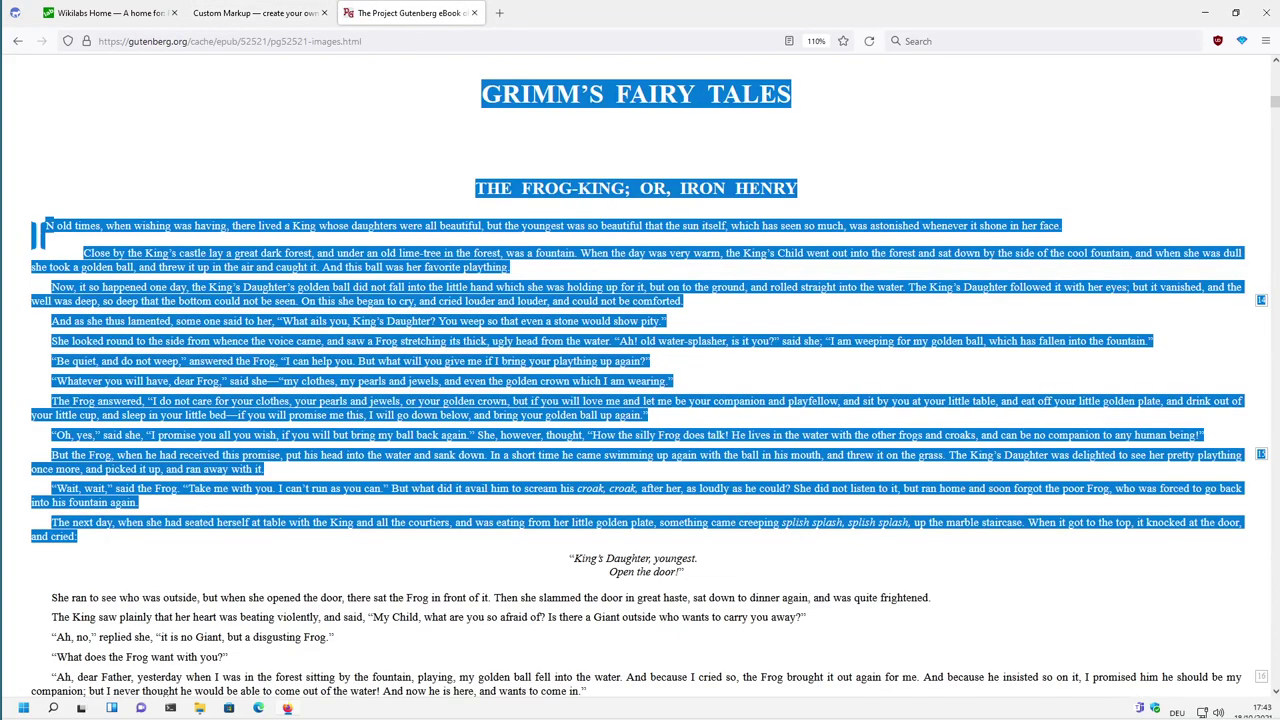
{"action": "left_click", "coordinate": [283, 18]}
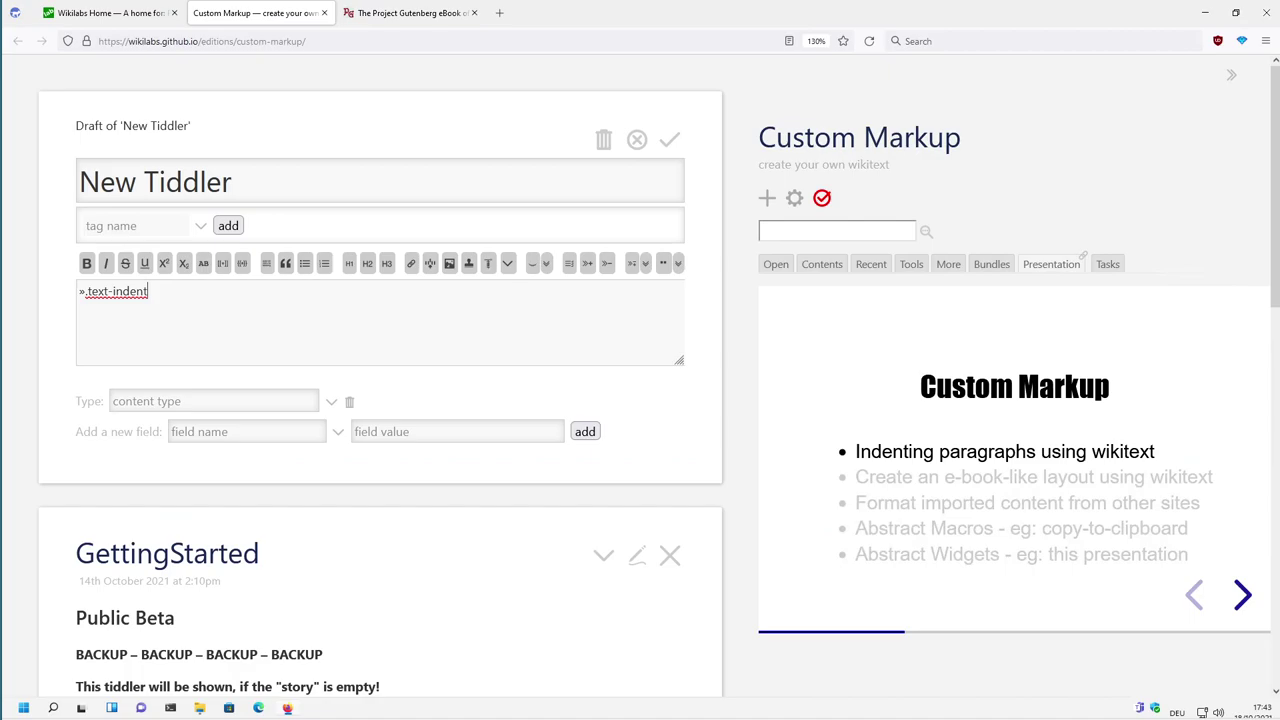
{"action": "key", "text": "ctrl+a"}
{"action": "key", "text": "ctrl+v"}
{"action": "scroll", "coordinate": [380, 450], "scroll_direction": "up", "scroll_amount": 3}
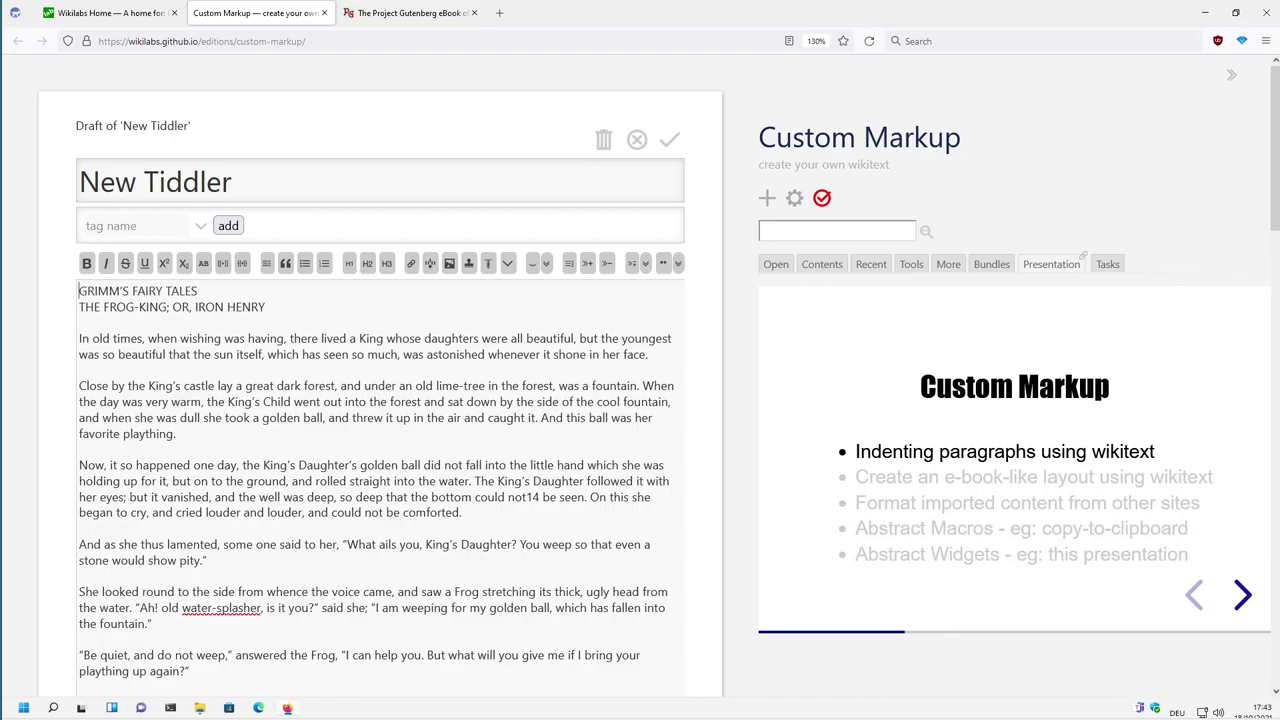
Mark the title !.center and THE FROG-KING !!.center, with full-width editor and live preview
{"action": "type", "text": "!"}
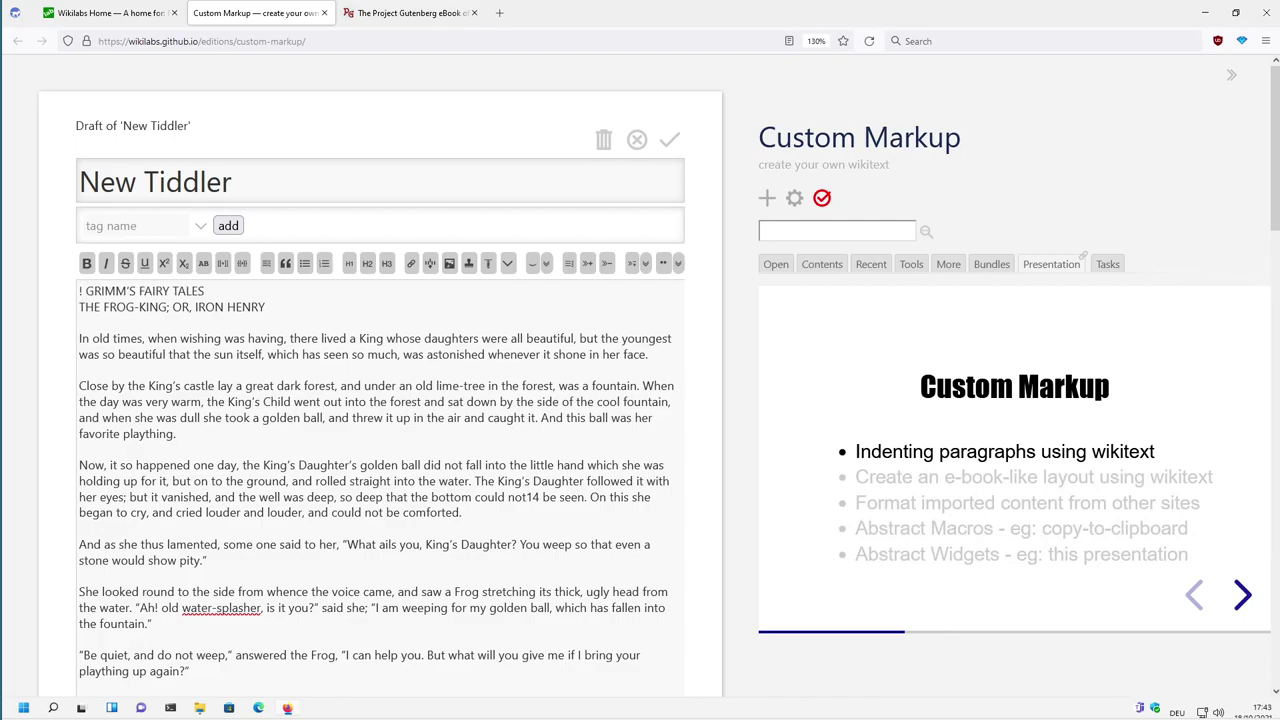
{"action": "left_click", "coordinate": [1231, 75]}
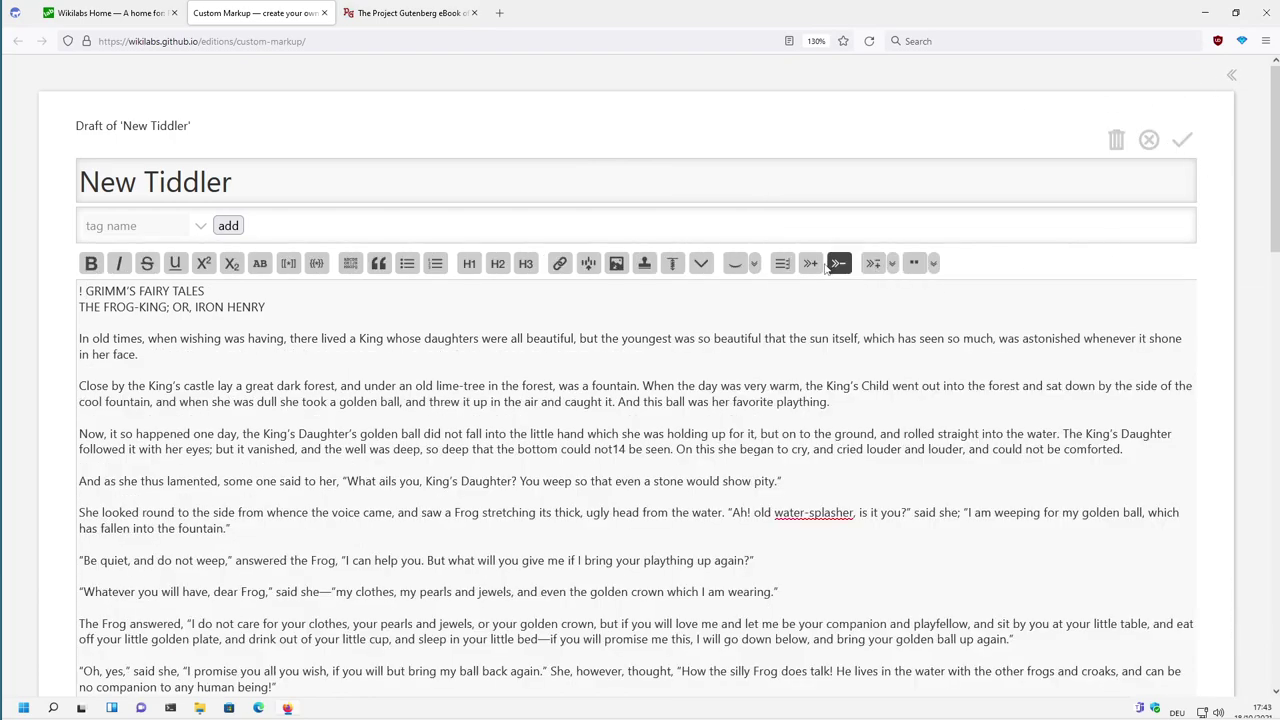
{"action": "left_click", "coordinate": [737, 263]}
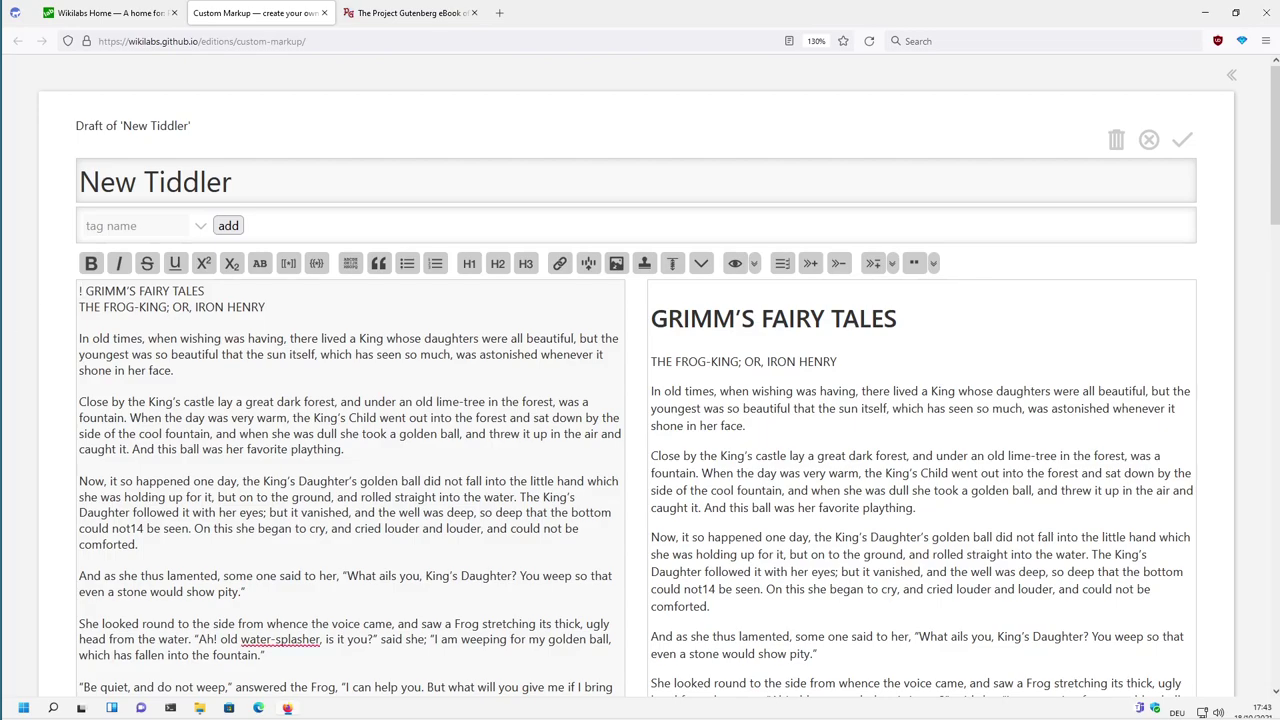
{"action": "type", "text": ".center"}
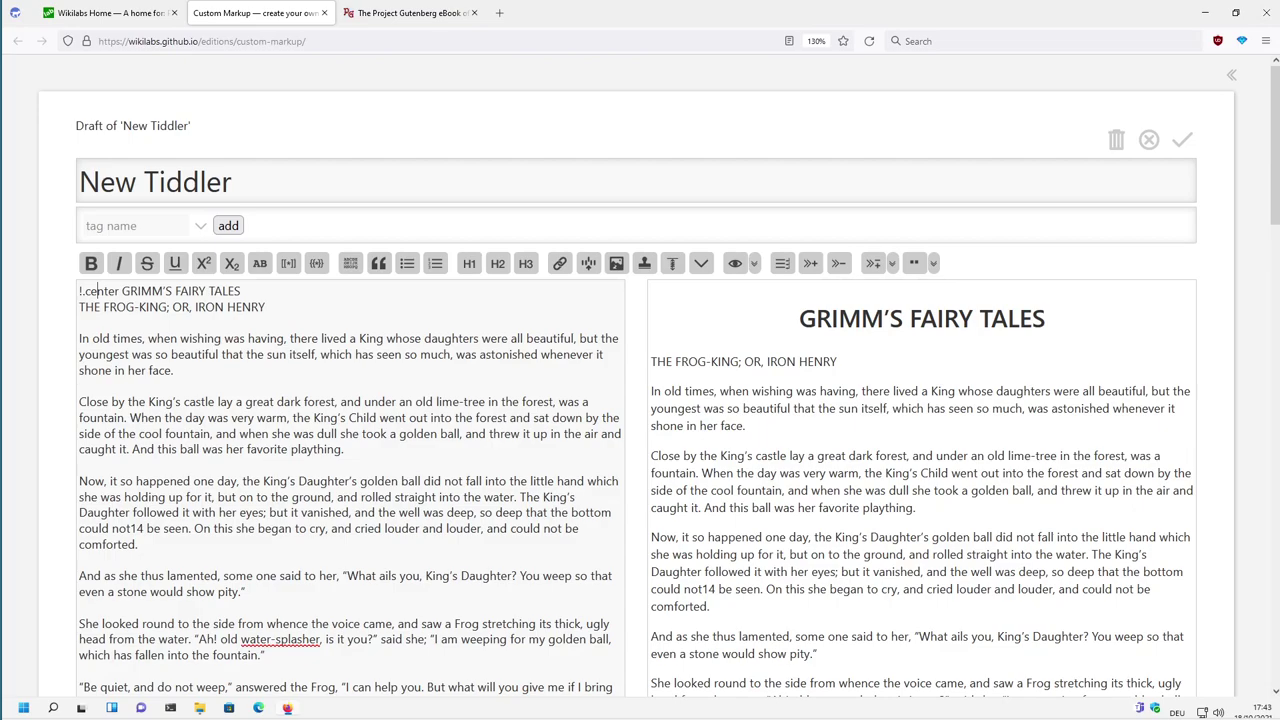
{"action": "type", "text": "!!.center"}
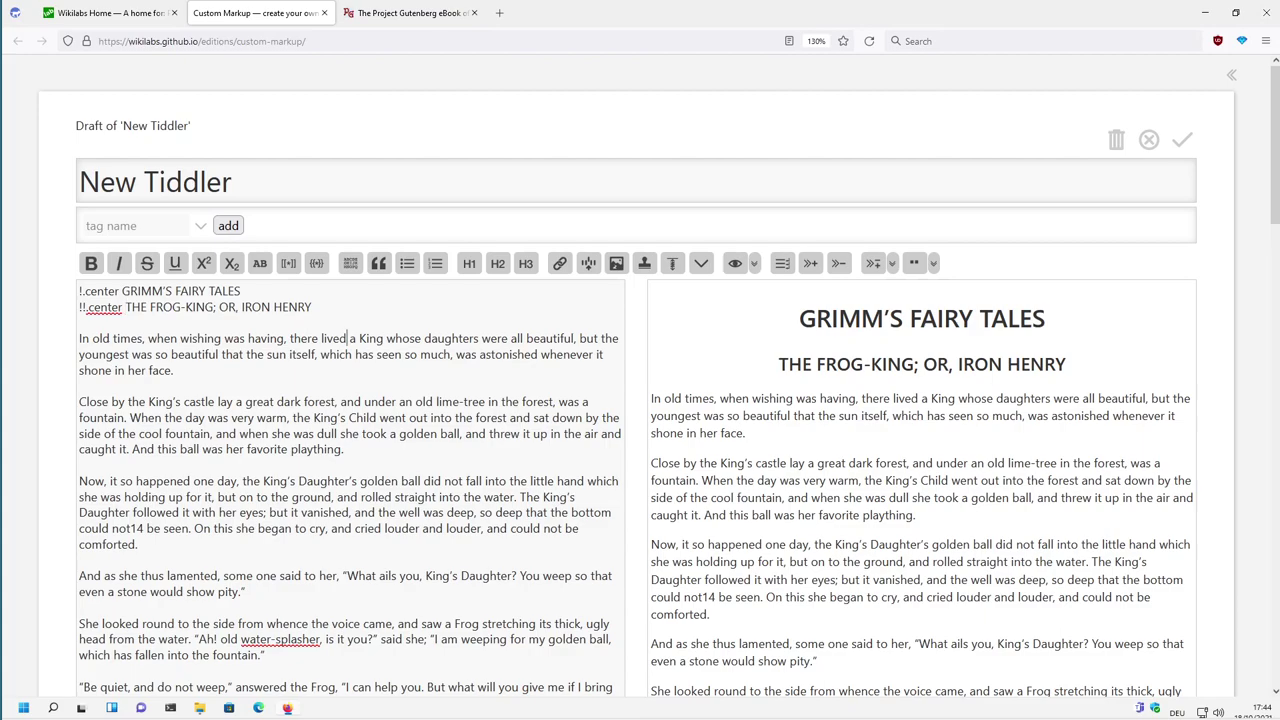
Consult the enlarged Gutenberg book page, then go back to the New Tiddler draft
{"action": "left_click", "coordinate": [400, 13]}
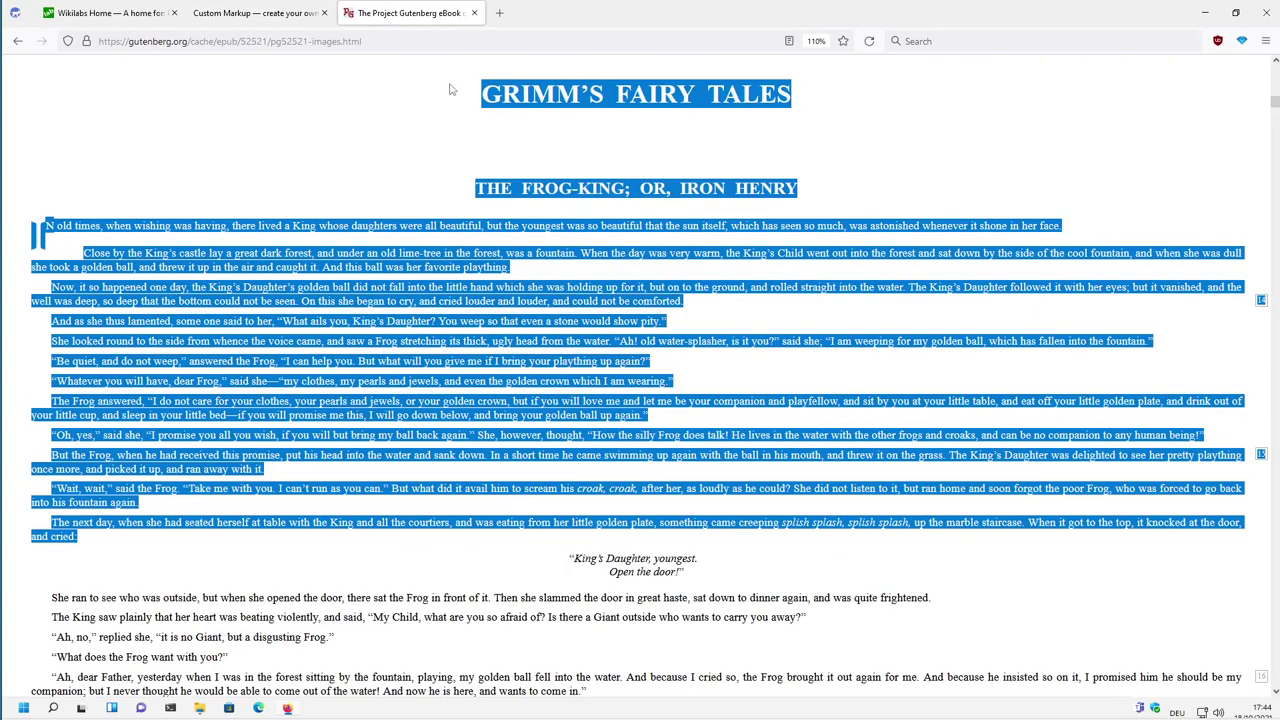
{"action": "key", "text": "ctrl+plus"}
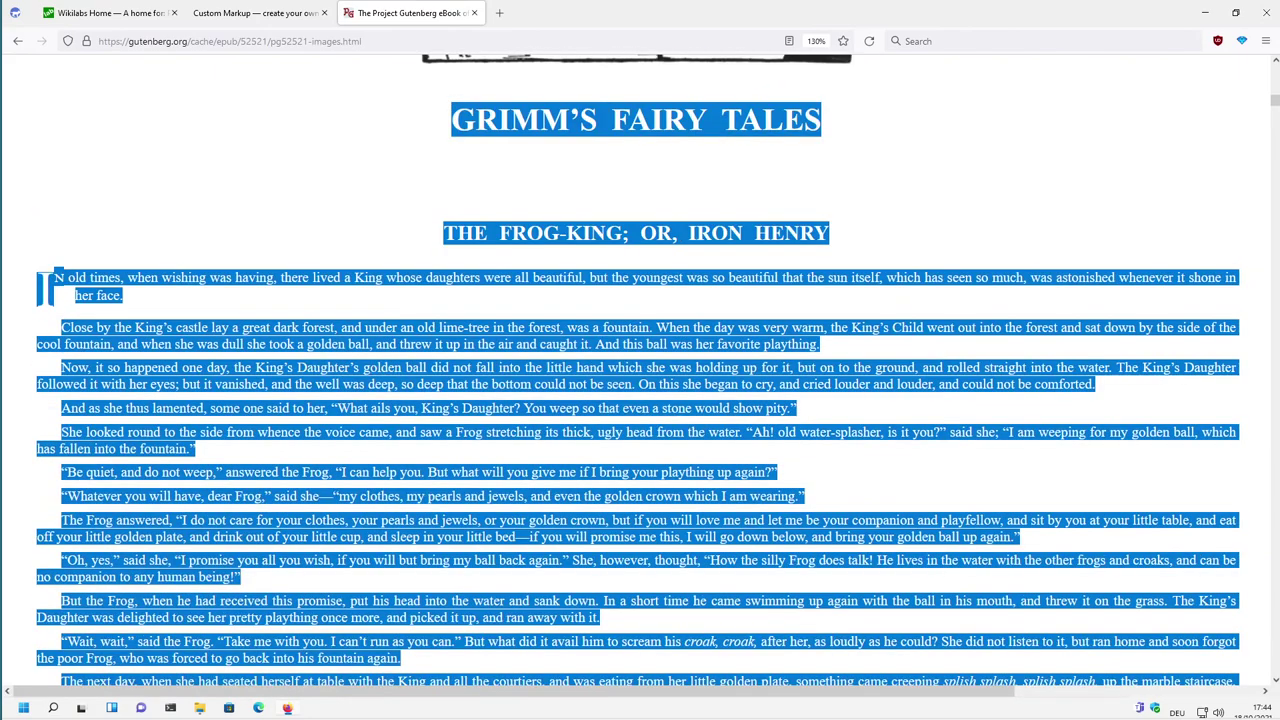
{"action": "left_click", "coordinate": [281, 316]}
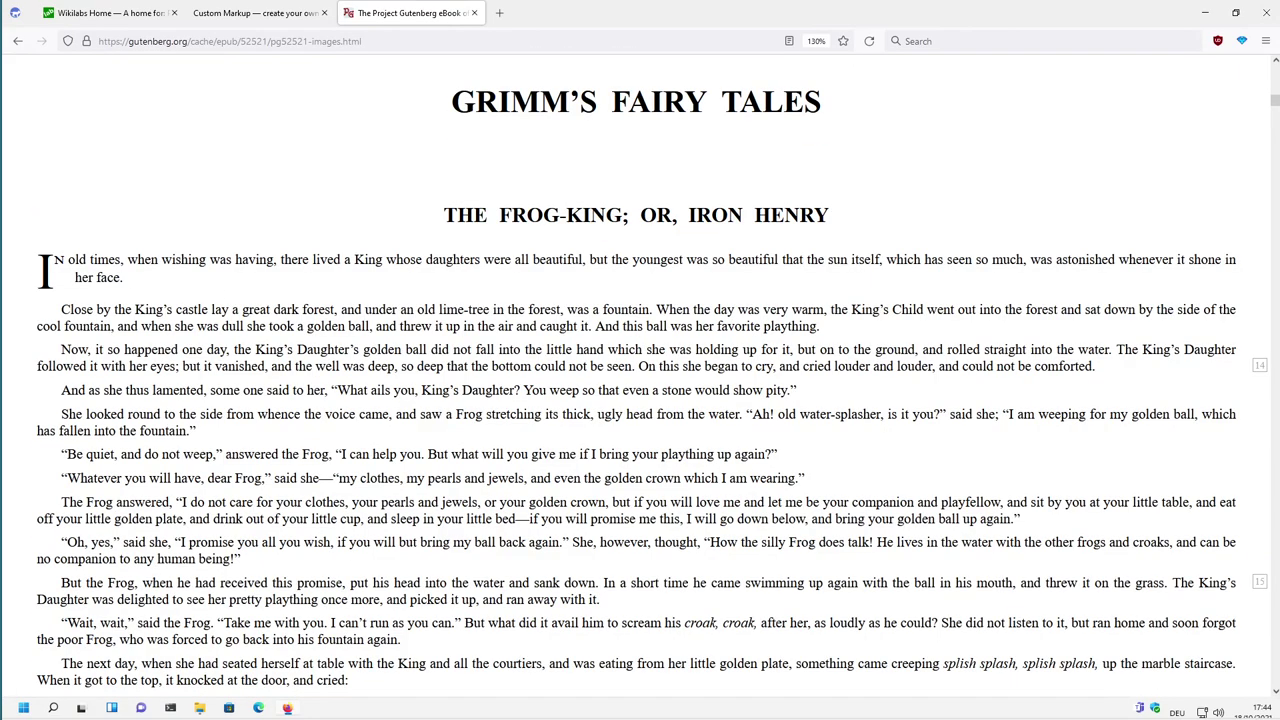
{"action": "left_click_drag", "start_coordinate": [70, 350], "coordinate": [45, 351]}
{"action": "left_click", "coordinate": [284, 20]}
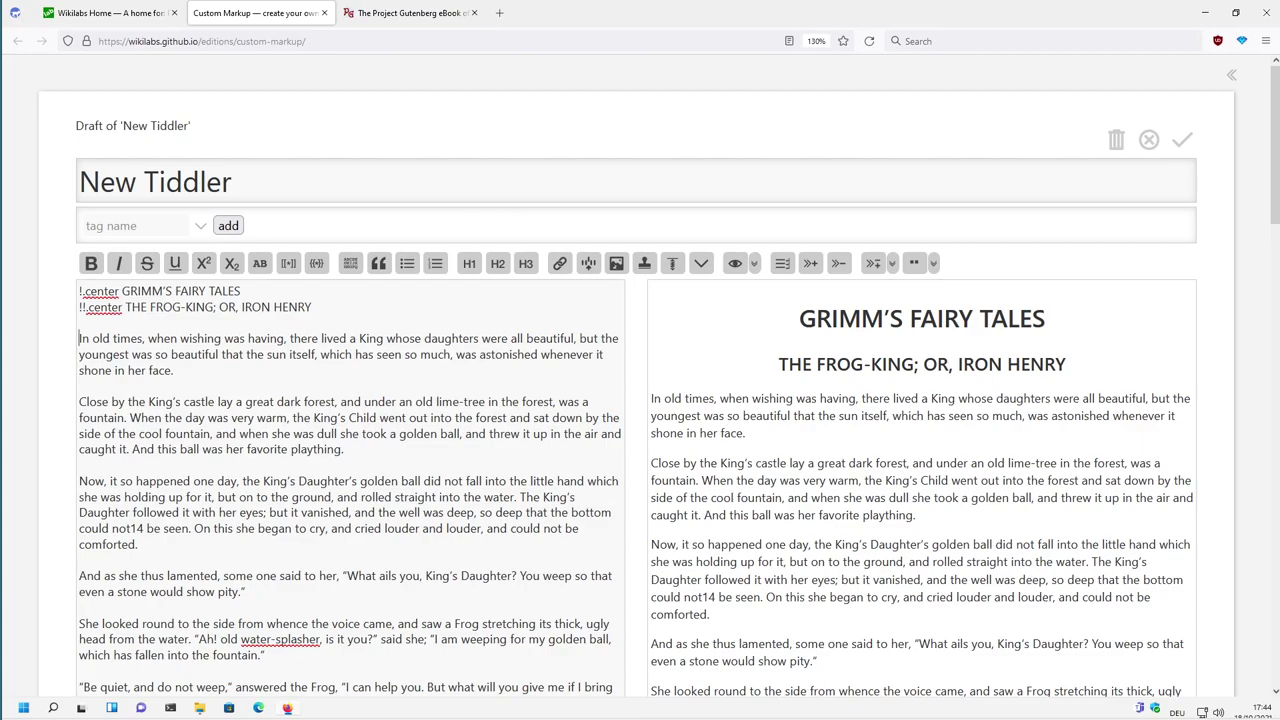
{"action": "type", "text": ":"}
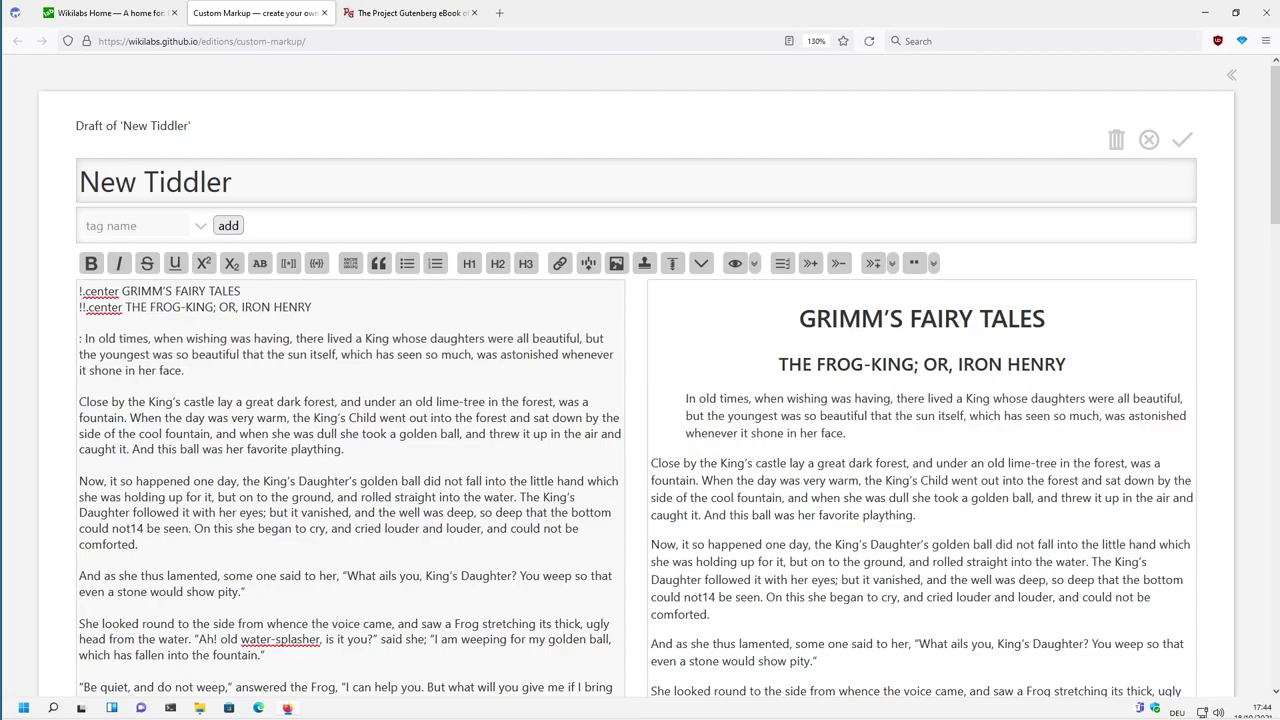
{"action": "right_click", "coordinate": [458, 338]}
{"action": "right_click", "coordinate": [863, 409]}
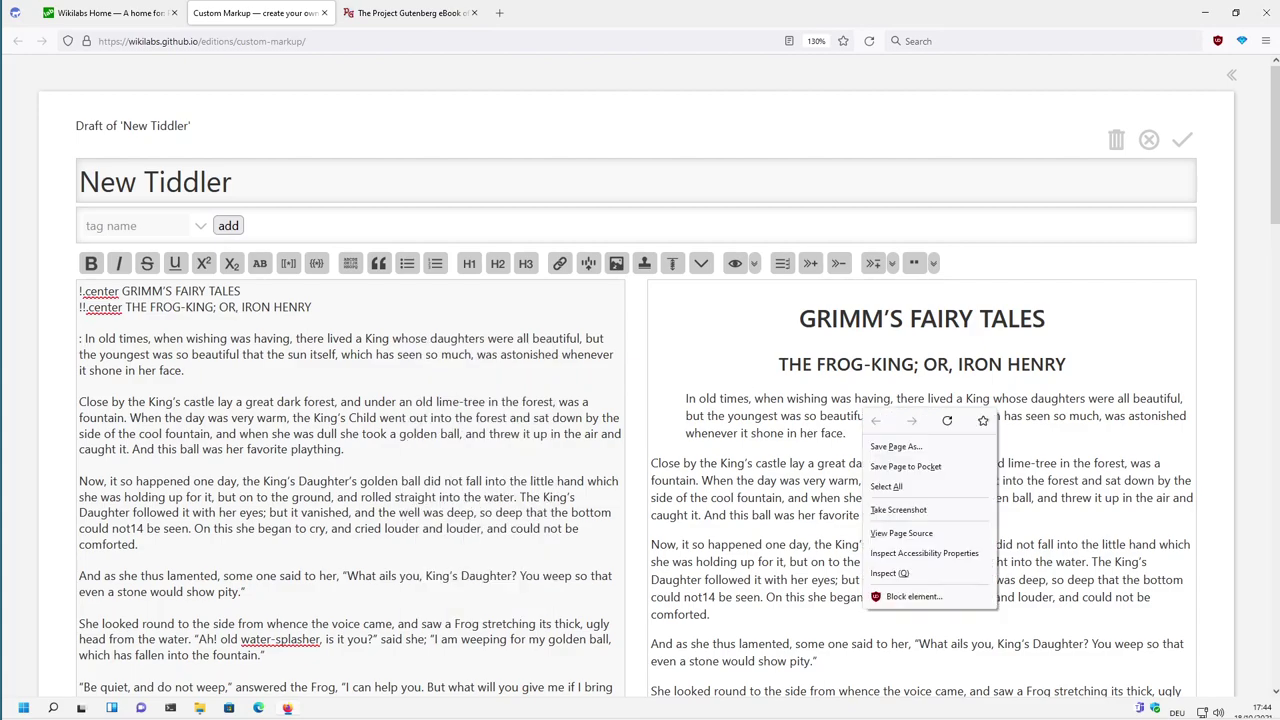
{"action": "right_click", "coordinate": [864, 410]}
{"action": "left_click", "coordinate": [889, 573]}
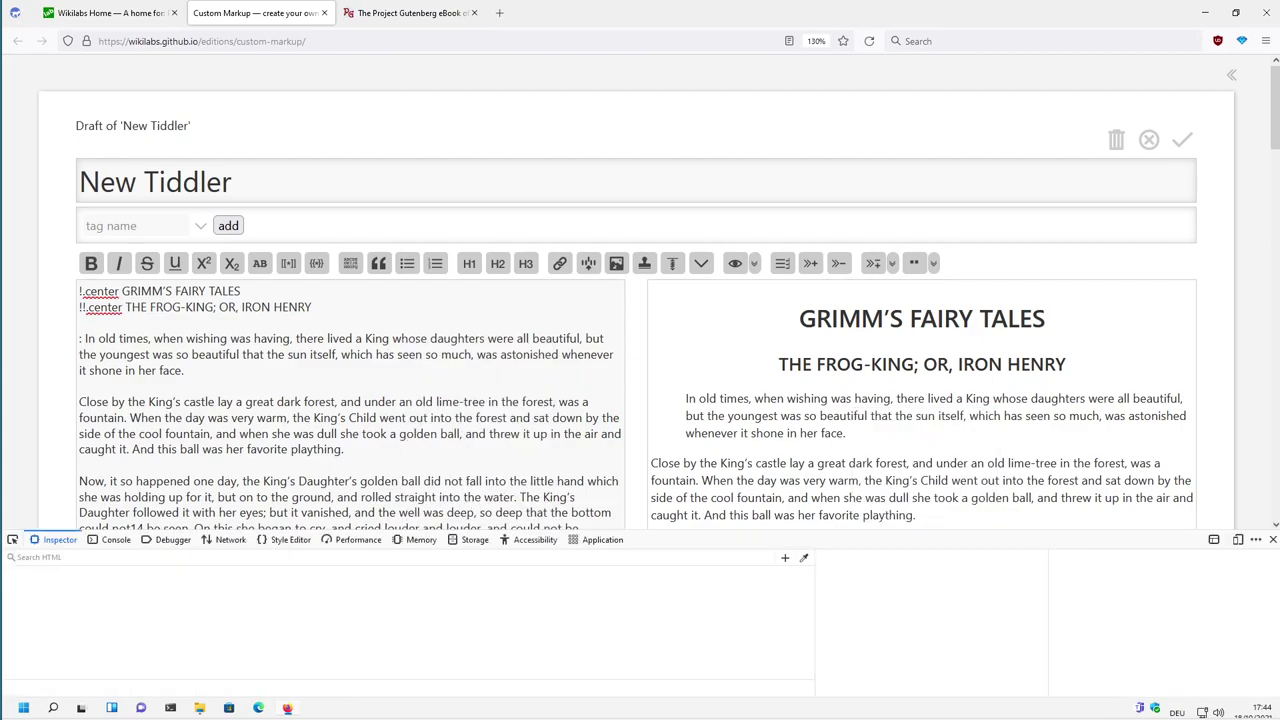
{"action": "left_click", "coordinate": [125, 611]}
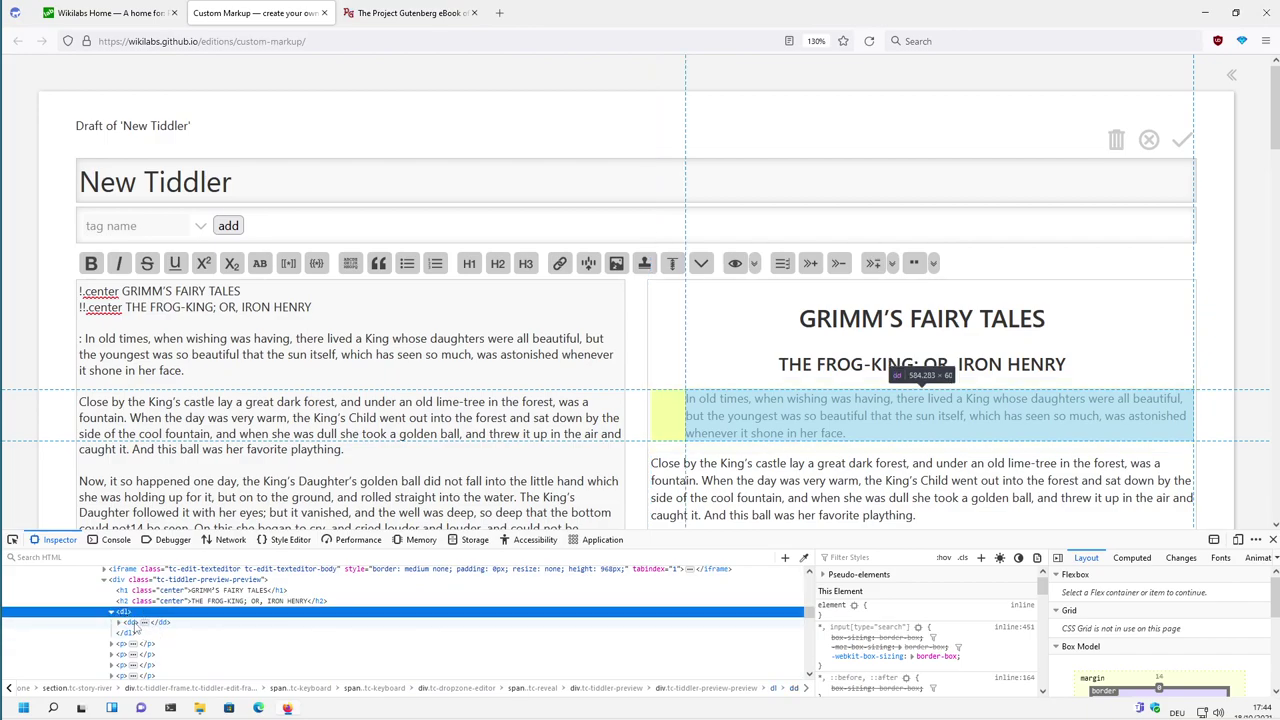
{"action": "left_click", "coordinate": [1273, 540]}
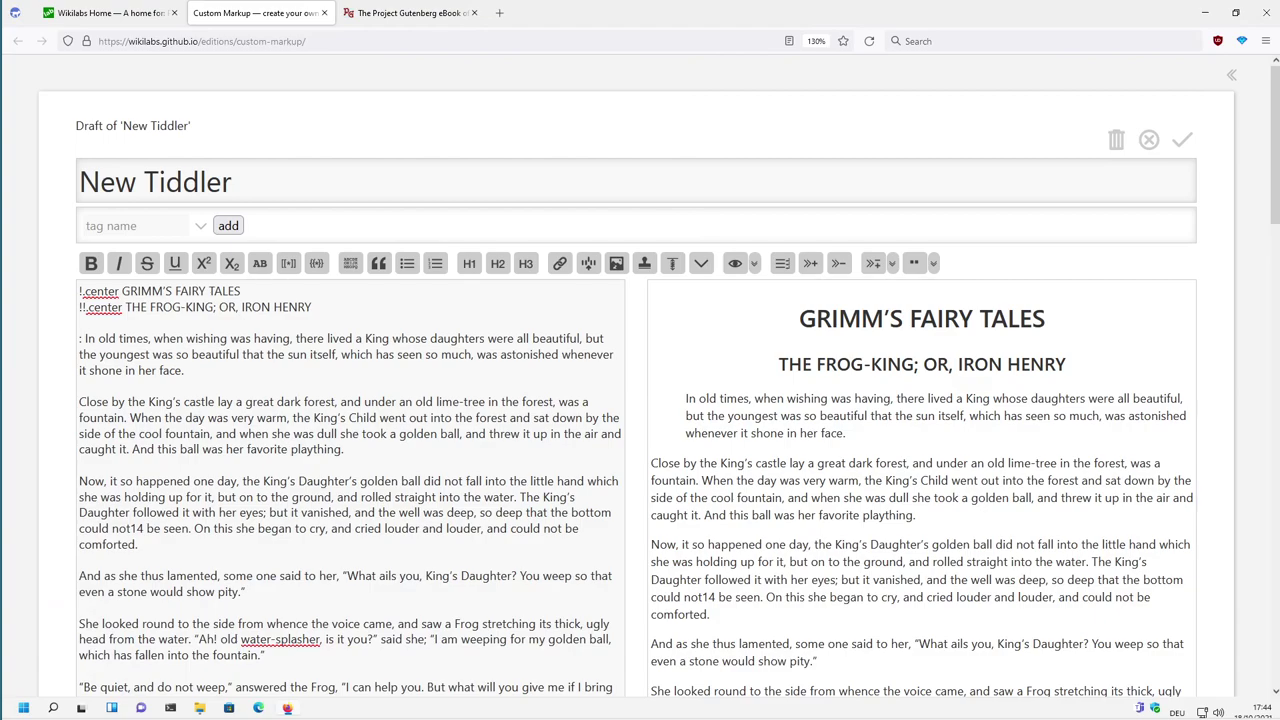
{"action": "key", "text": "BackSpace"}
{"action": "key", "text": "BackSpace"}
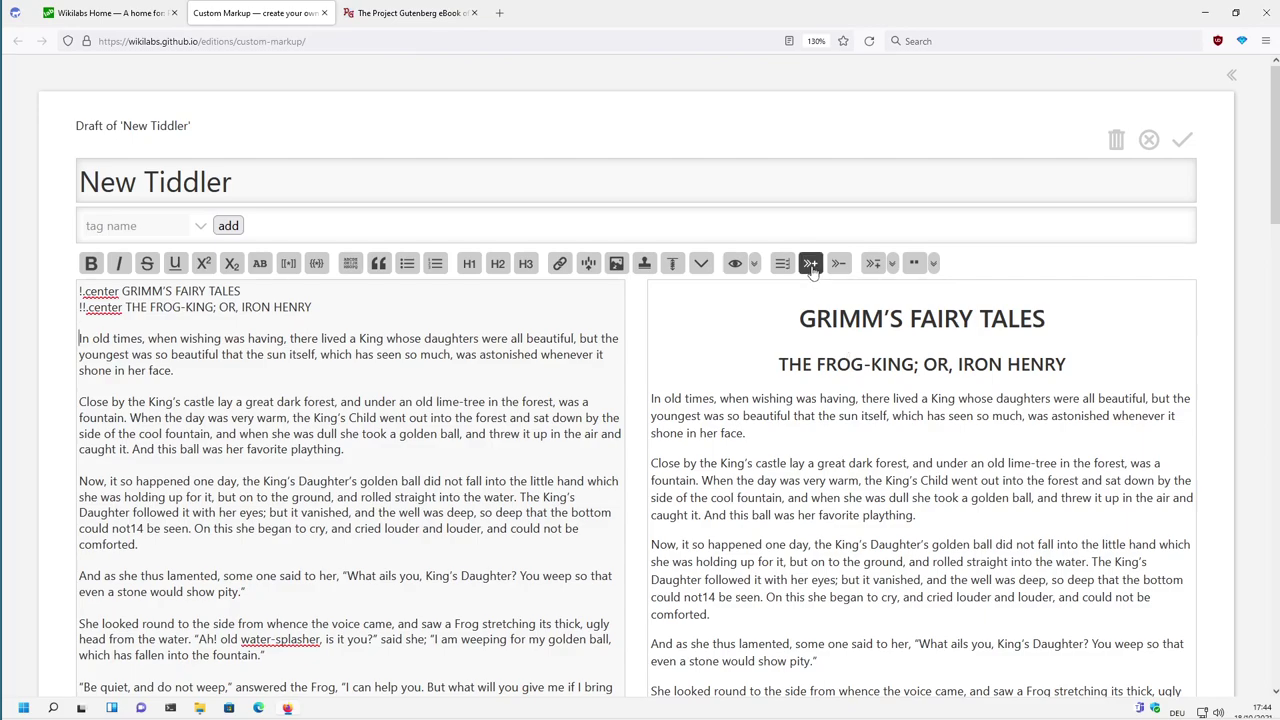
Add a glyph marker to the In old times paragraph and inspect its markup in developer tools
{"action": "left_click", "coordinate": [811, 268]}
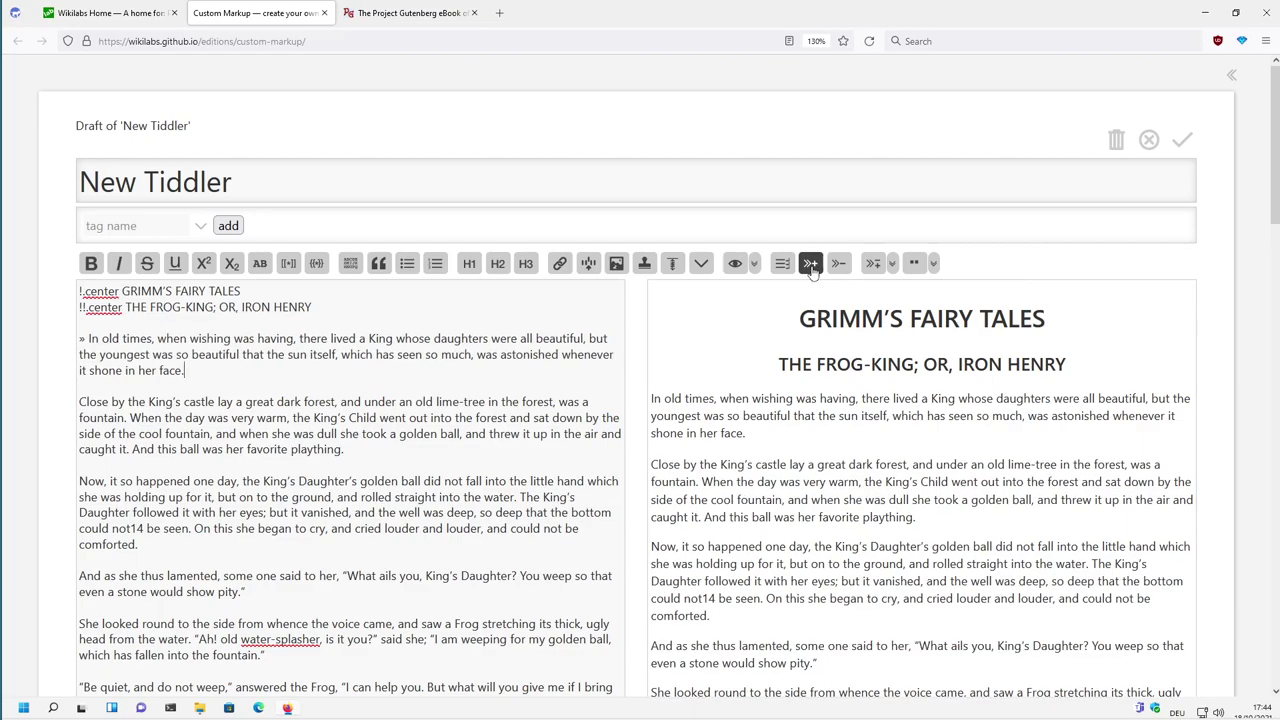
{"action": "right_click", "coordinate": [820, 394]}
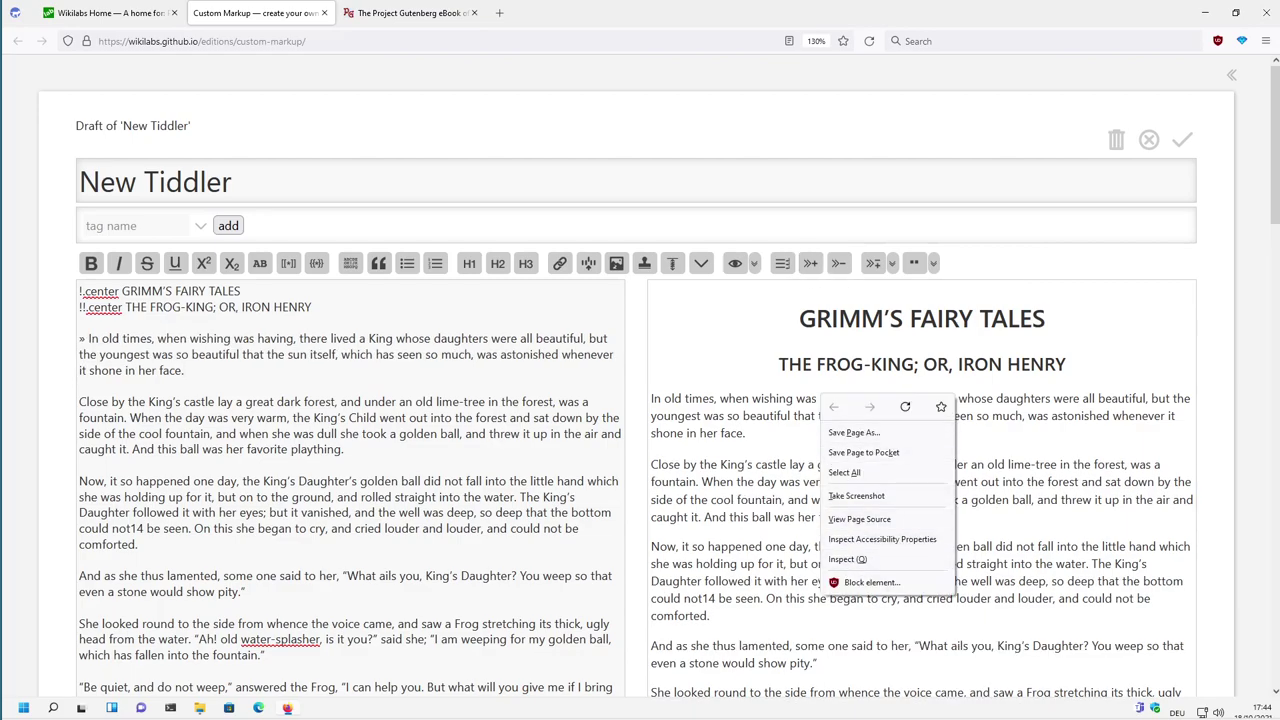
{"action": "left_click", "coordinate": [35, 345]}
{"action": "double_click", "coordinate": [84, 340]}
{"action": "right_click", "coordinate": [833, 399]}
{"action": "left_click", "coordinate": [886, 560]}
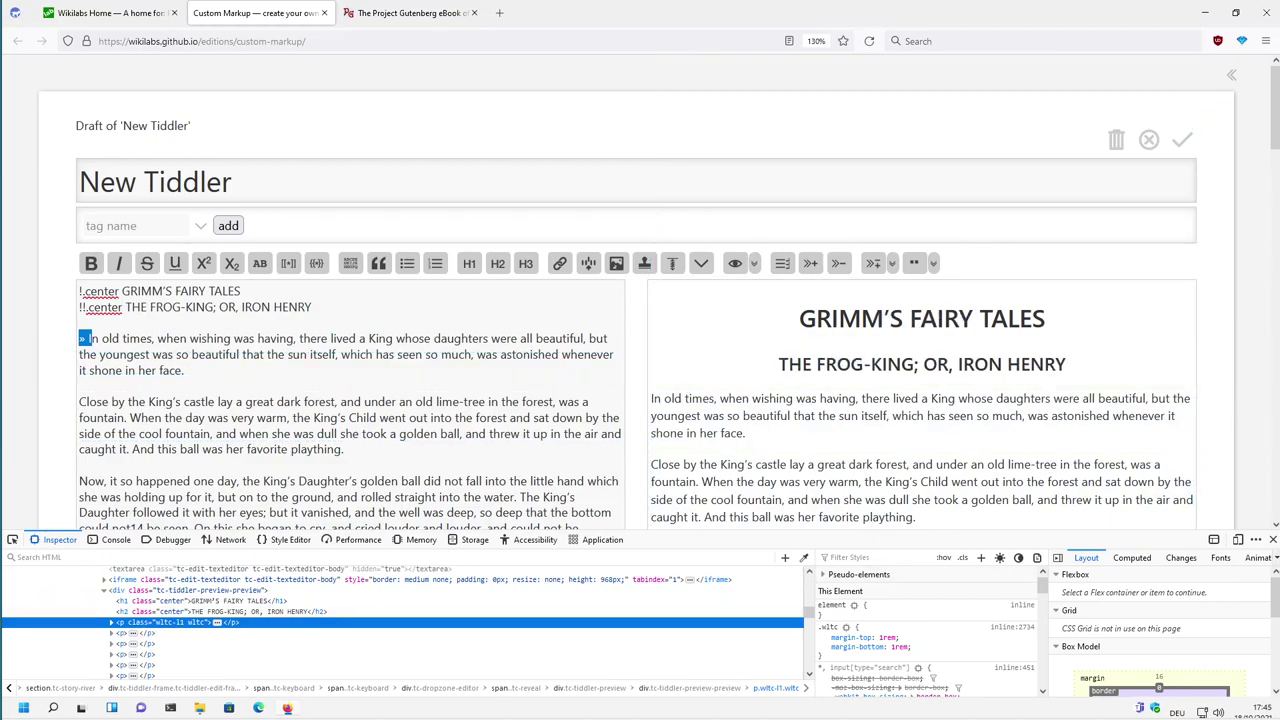
{"action": "left_click", "coordinate": [1272, 539]}
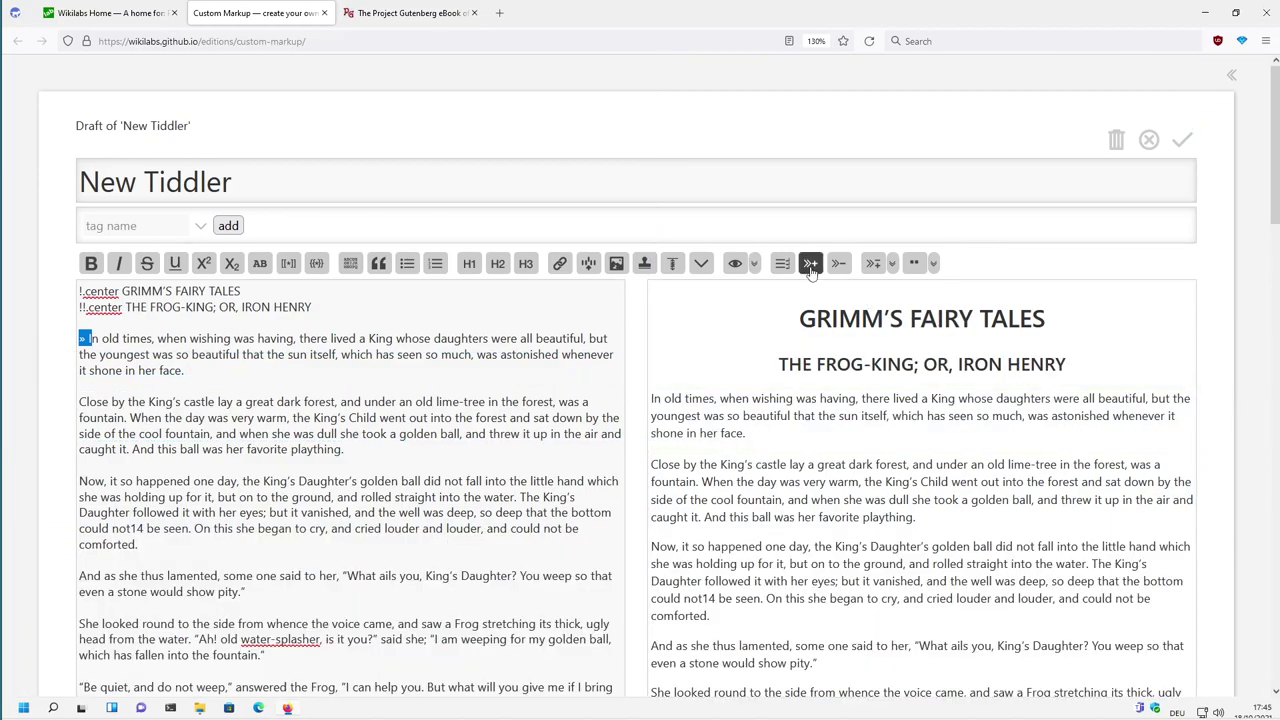
Adjust glyph markers so In old times has one » and Close by has »»
{"action": "left_click", "coordinate": [810, 263]}
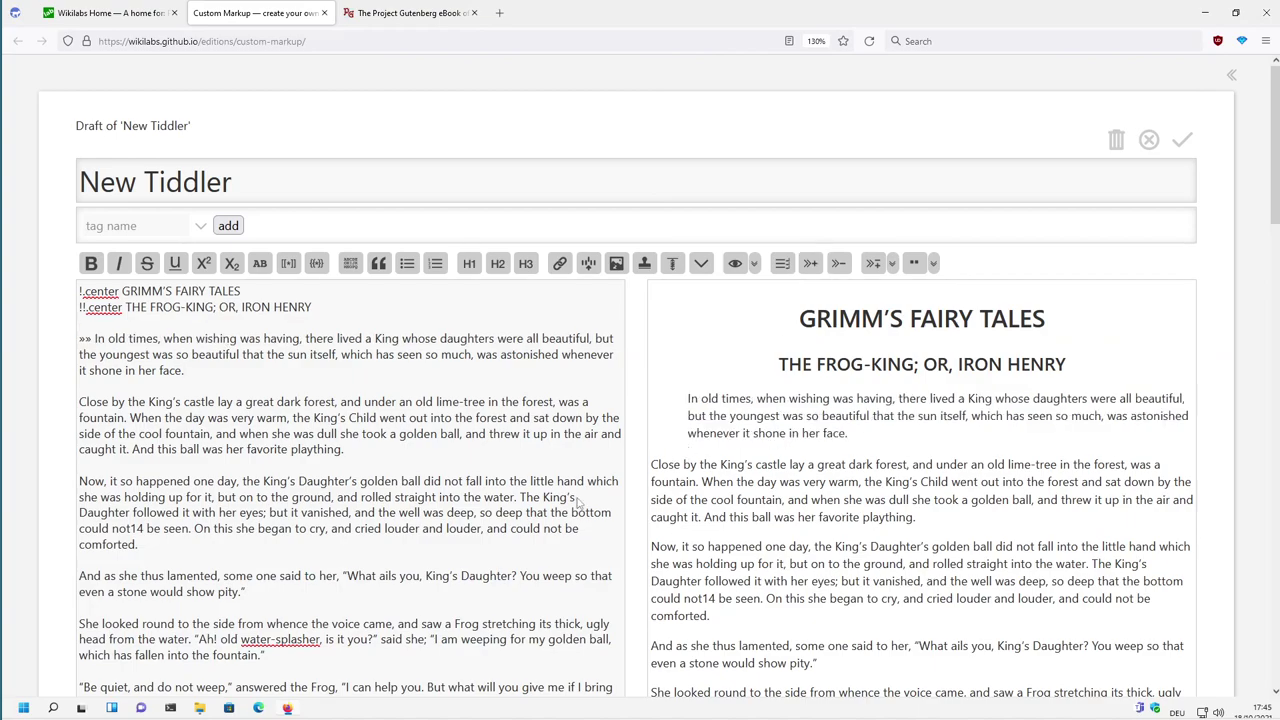
{"action": "left_click", "coordinate": [810, 263]}
{"action": "left_click", "coordinate": [810, 263]}
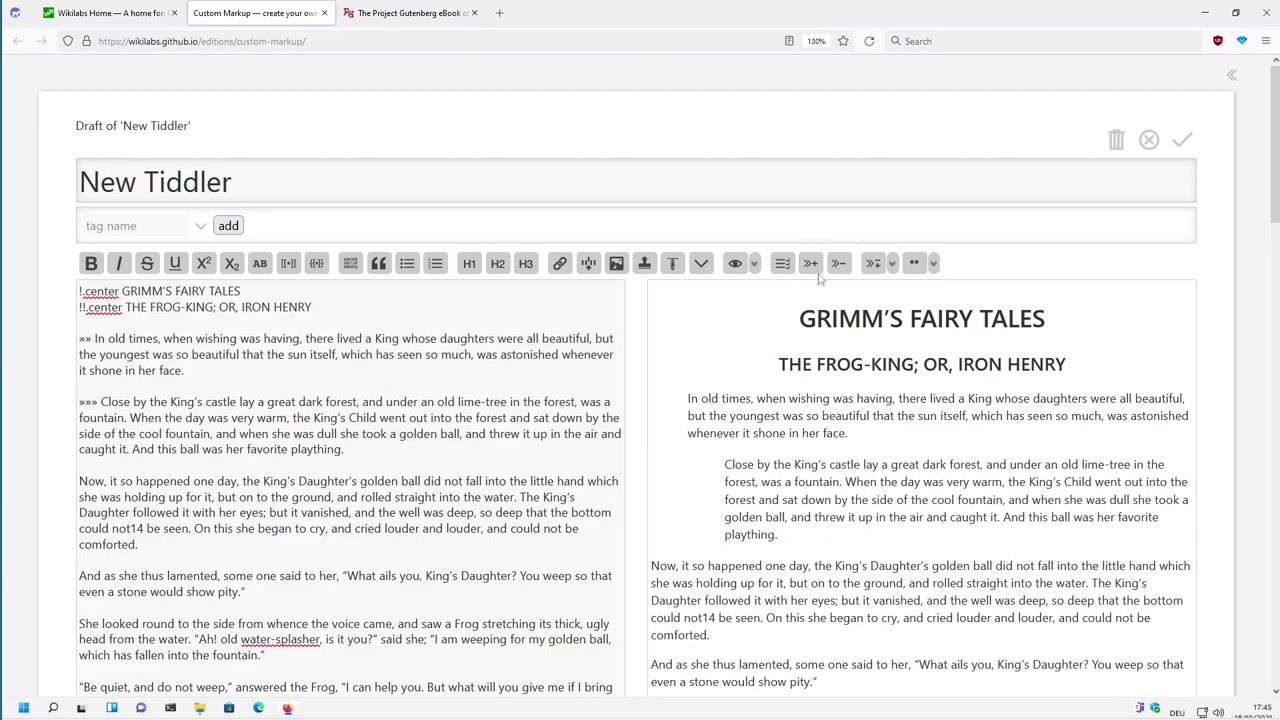
{"action": "left_click", "coordinate": [840, 264]}
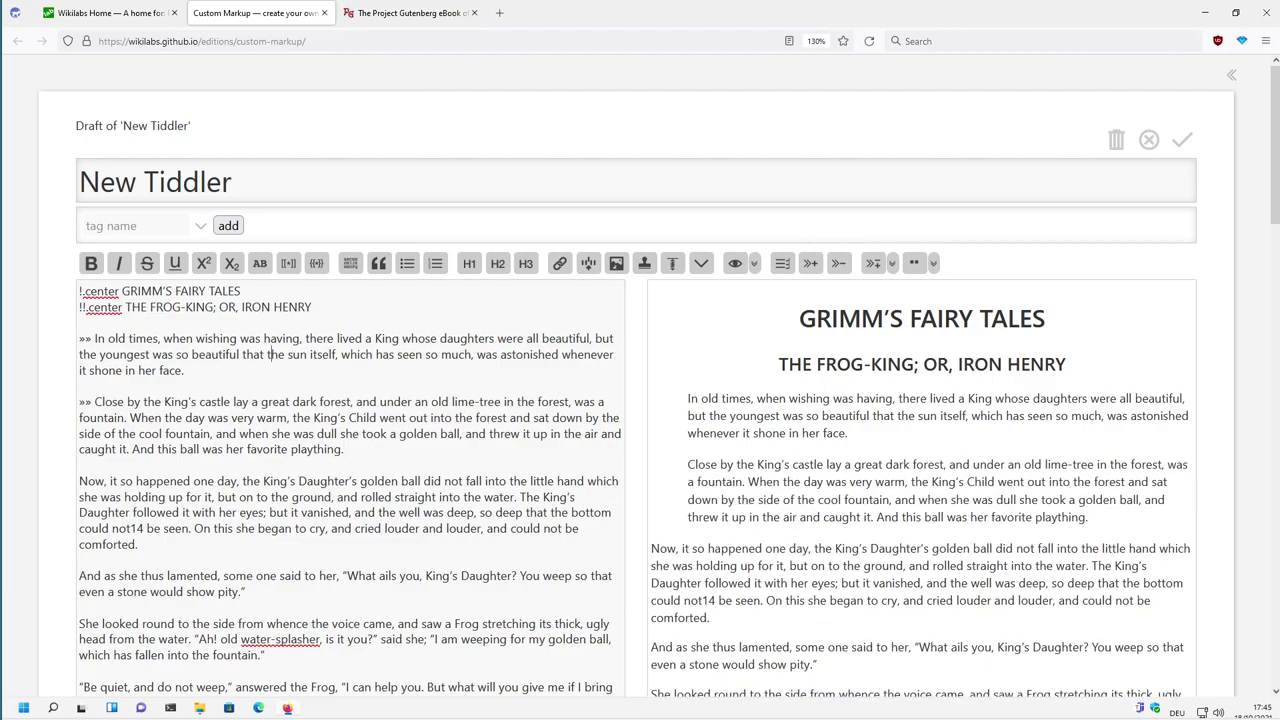
{"action": "left_click", "coordinate": [839, 264]}
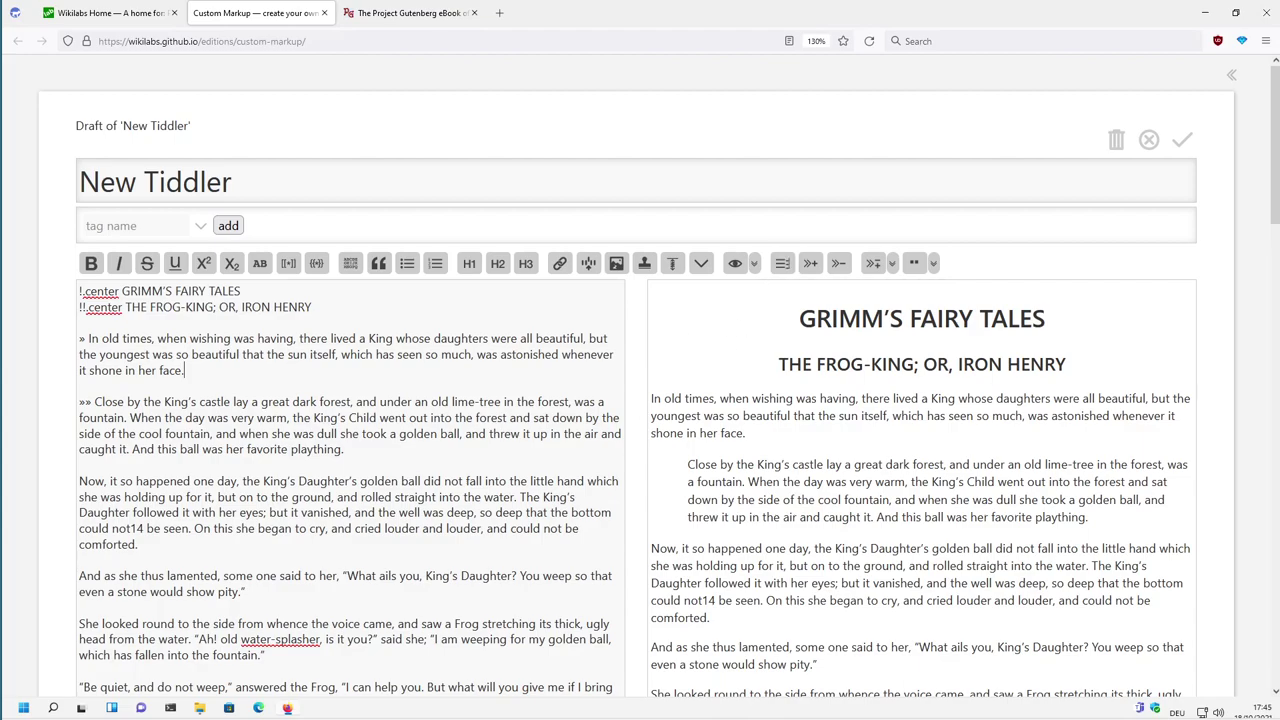
Show the sidebar and give the Now, it so happened paragraph a »»» glyph prefix
{"action": "left_click", "coordinate": [1232, 75]}
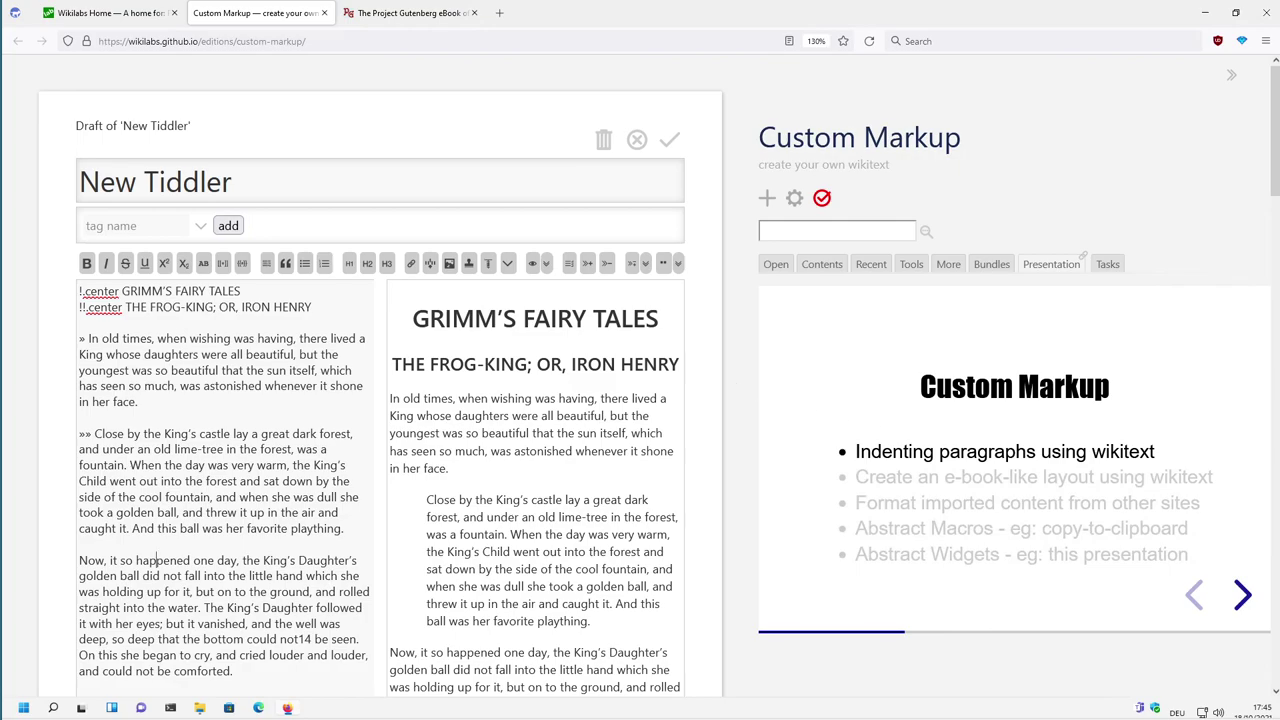
{"action": "left_click", "coordinate": [590, 266]}
{"action": "left_click", "coordinate": [590, 266]}
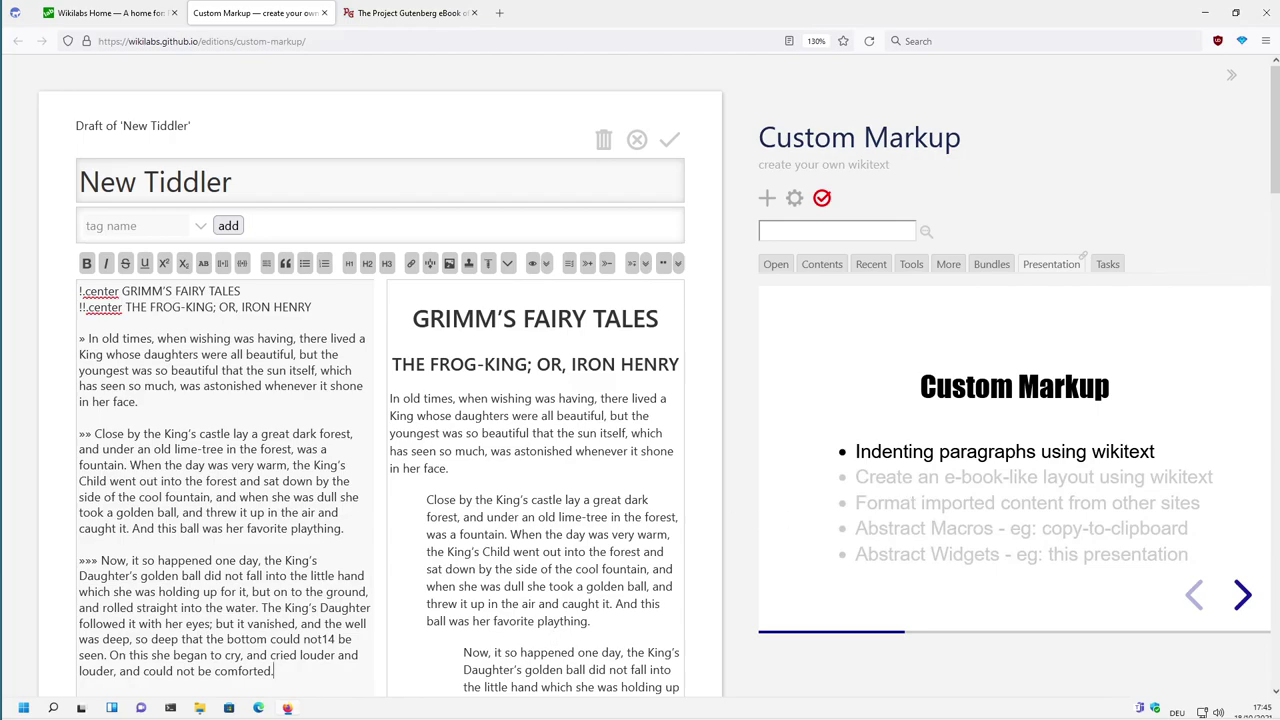
Advance the Custom Markup presentation to the e-book layout point and glance at the Gutenberg page
{"action": "left_click", "coordinate": [1240, 596]}
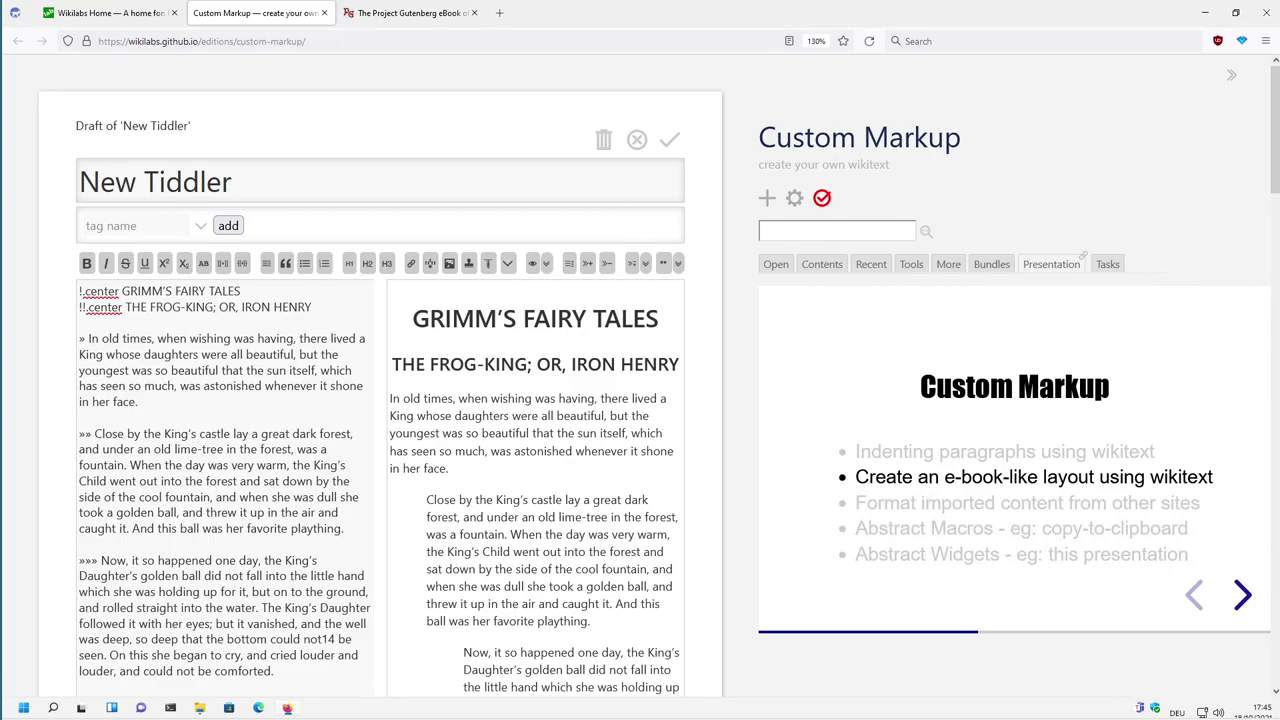
{"action": "left_click", "coordinate": [400, 13]}
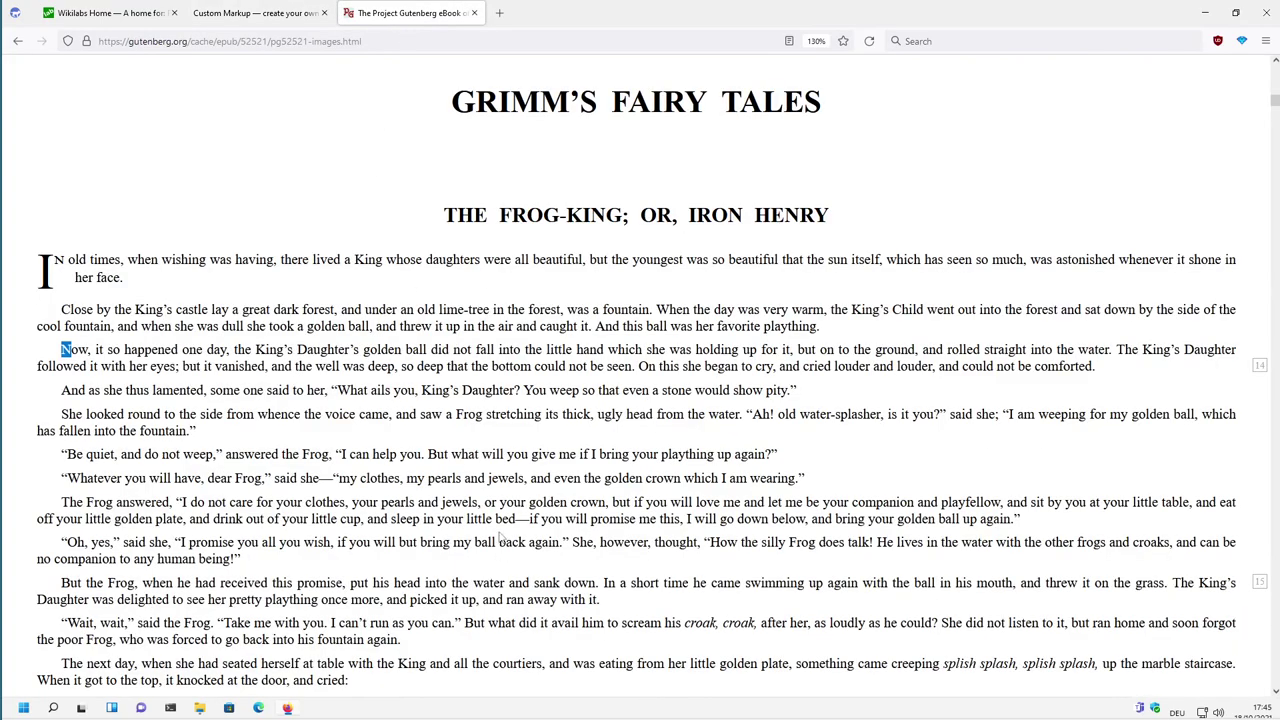
{"action": "left_click", "coordinate": [248, 25]}
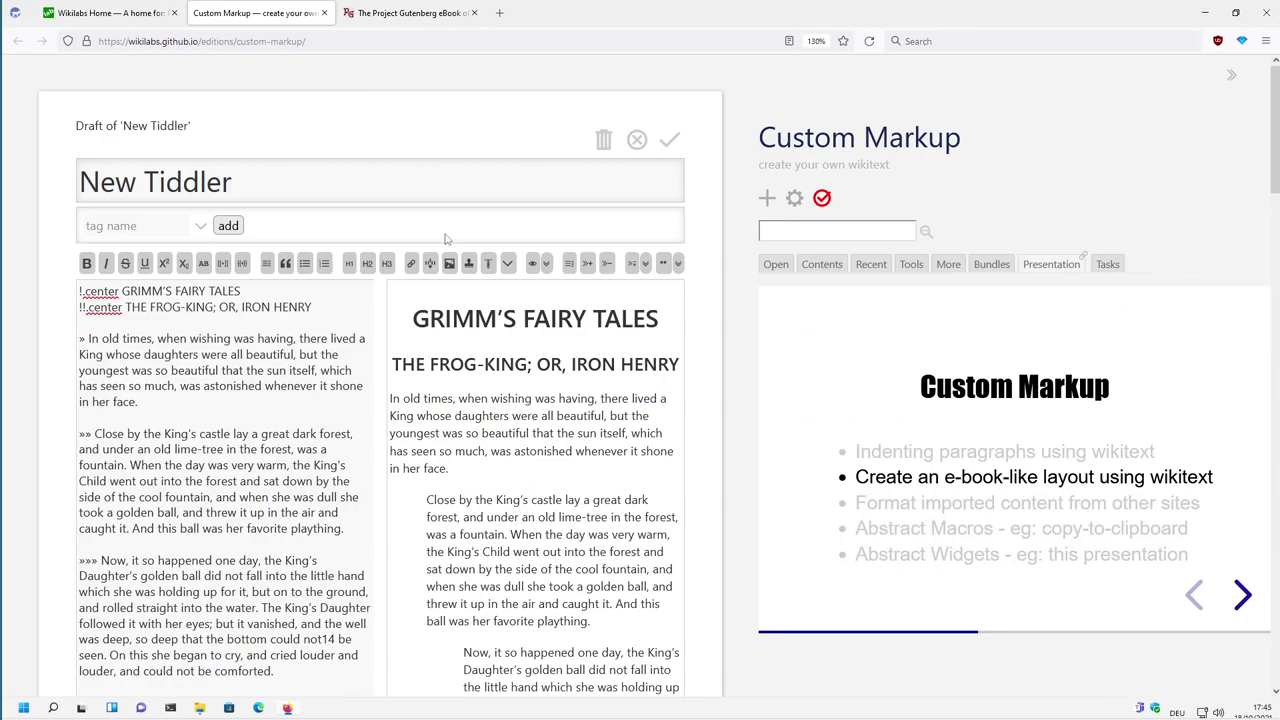